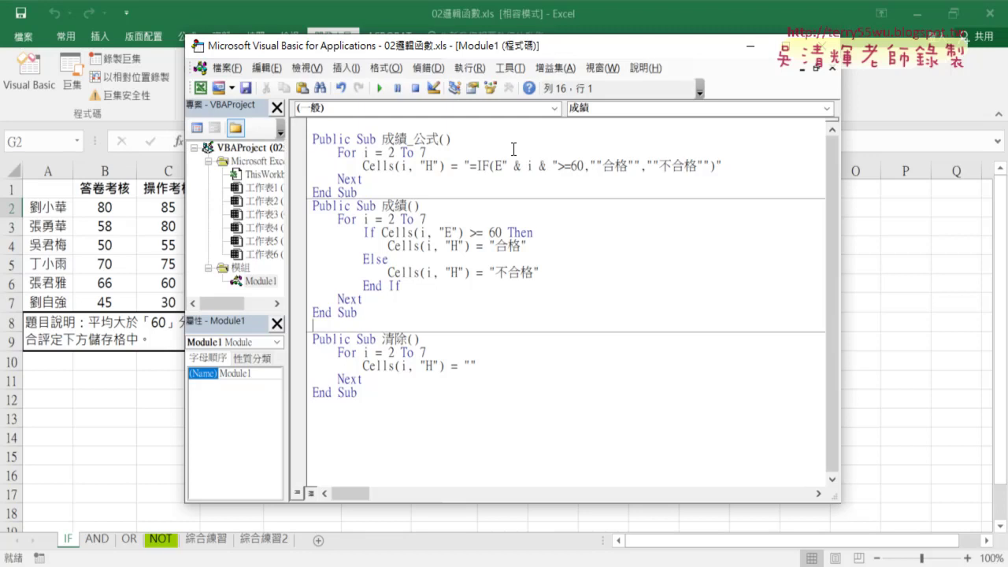
Step: Change the VBA editor's code font size to 8
click(510, 68)
click(513, 141)
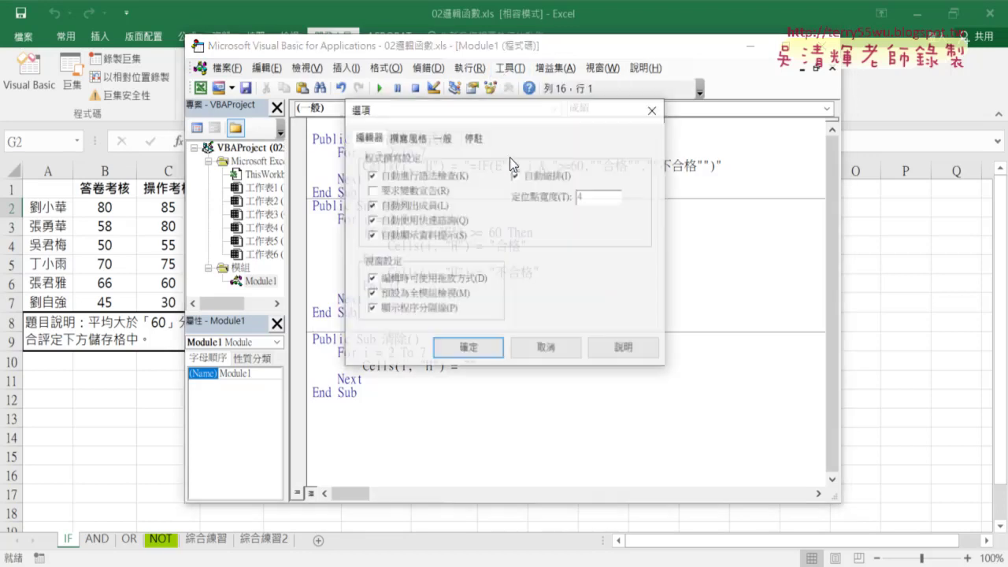
click(403, 137)
click(581, 209)
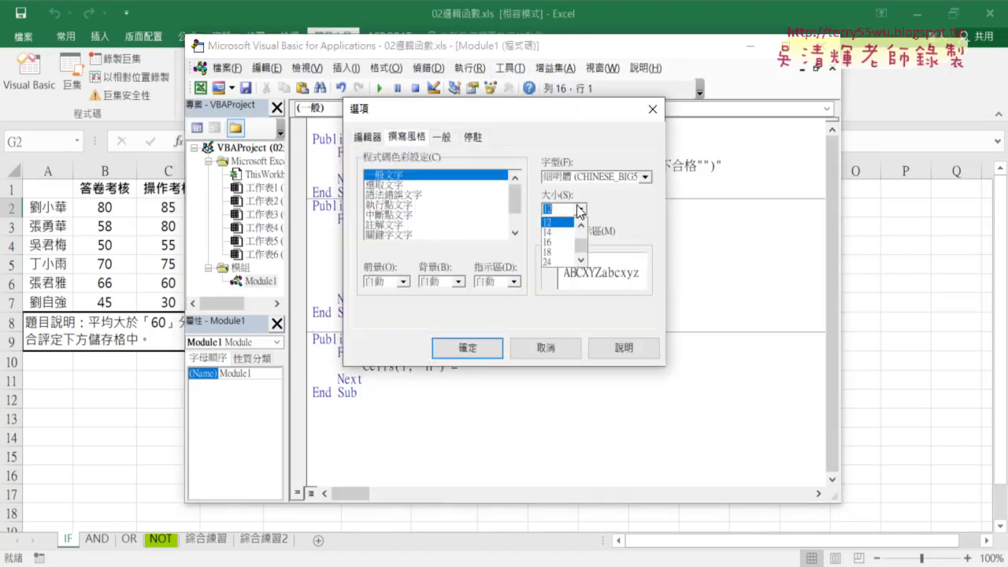
click(581, 224)
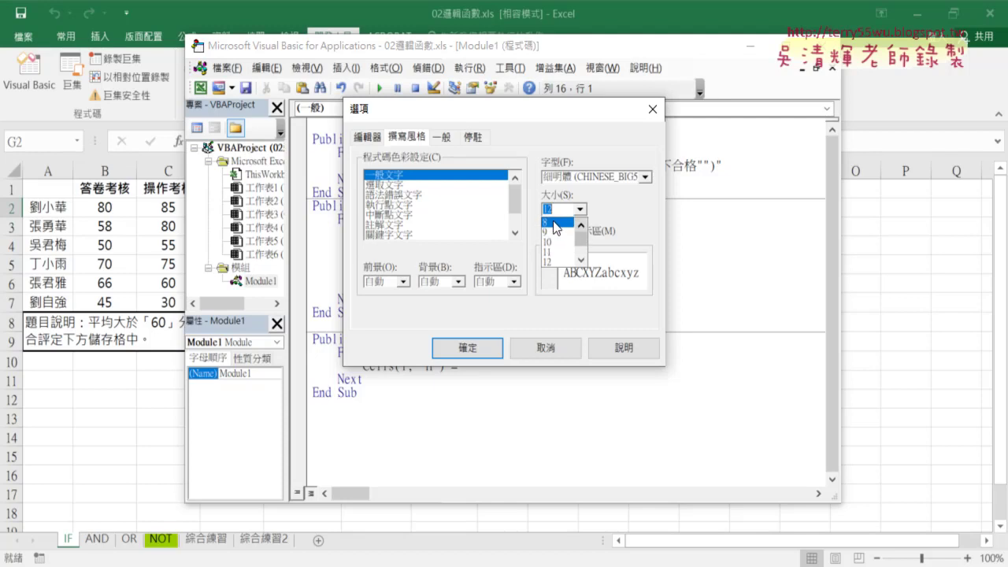
click(556, 224)
drag(559, 136, 734, 151)
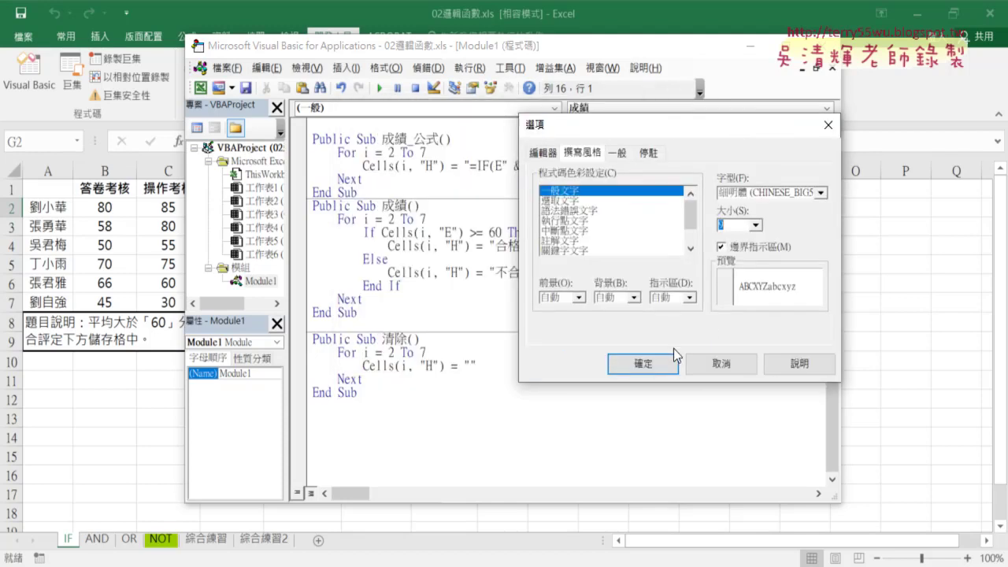
click(643, 363)
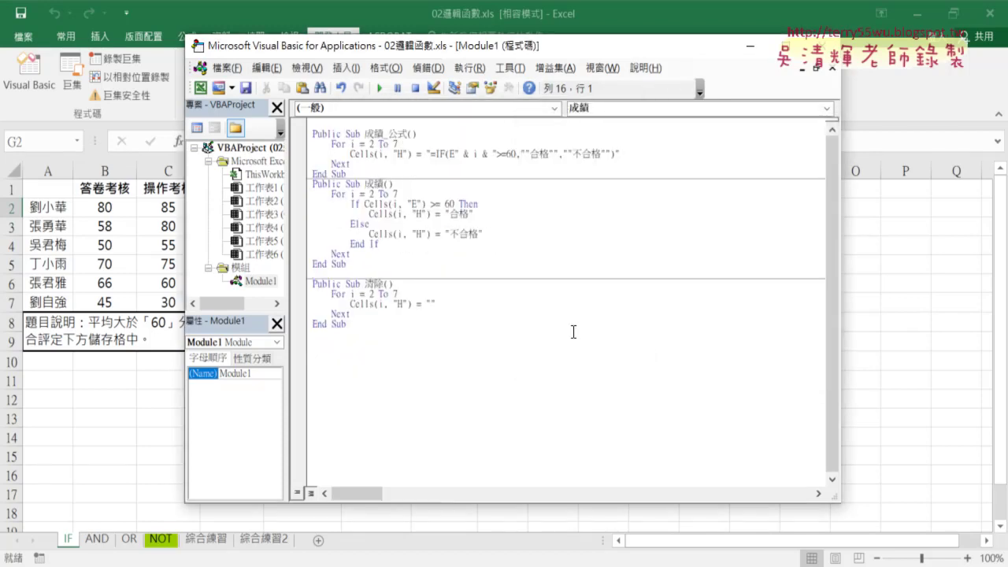
Step: Set the VBA editor's code font size back to 12
click(509, 68)
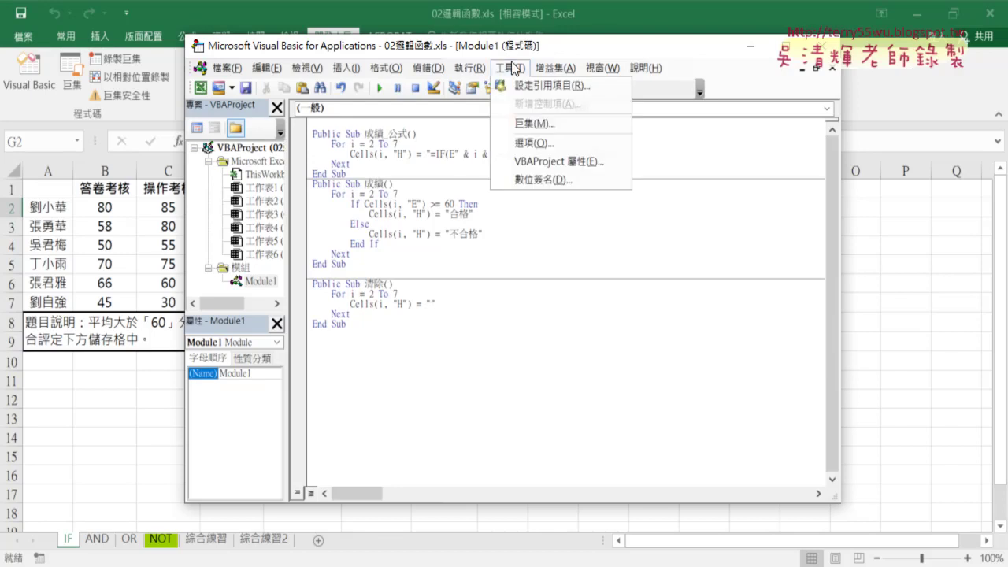
click(517, 143)
click(406, 137)
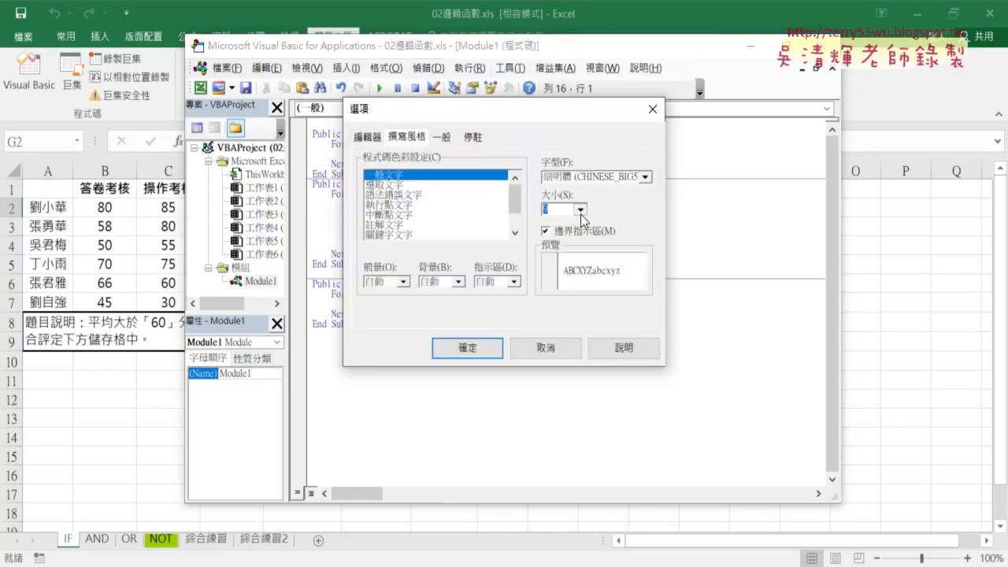
click(579, 209)
click(564, 253)
click(467, 347)
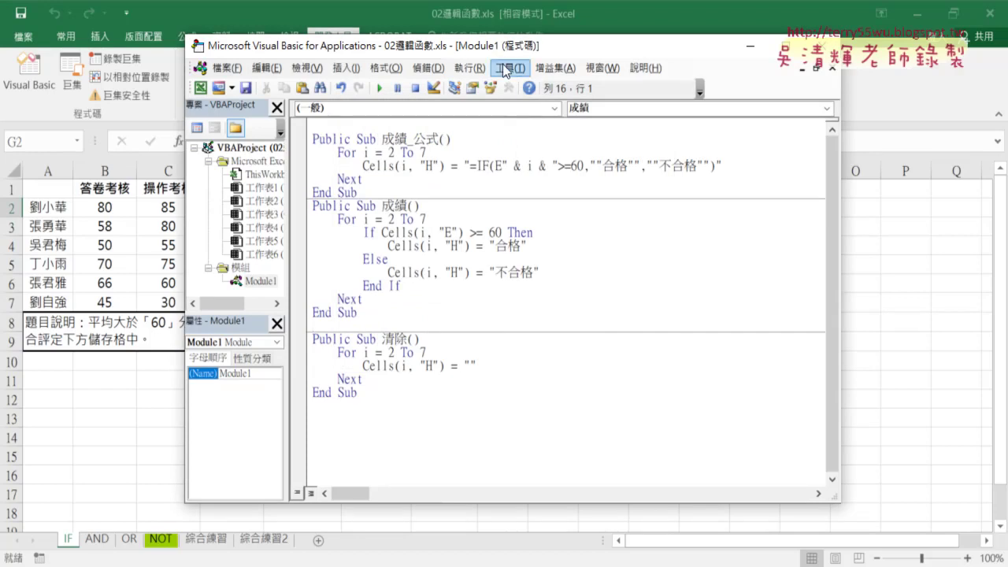
Step: Copy the whole 成績_公式 macro and paste it on the blank line above 清除
drag(506, 47, 641, 52)
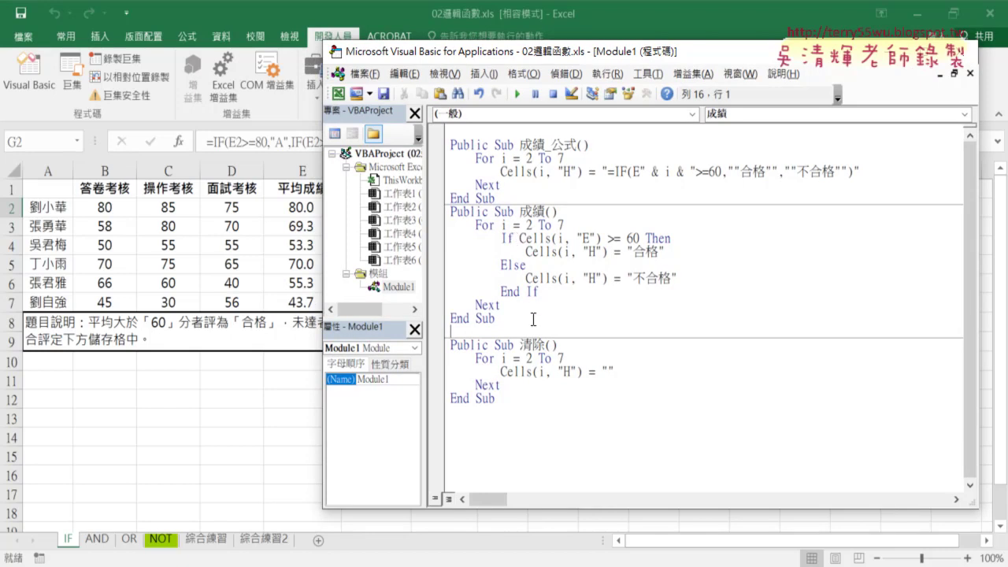
click(290, 321)
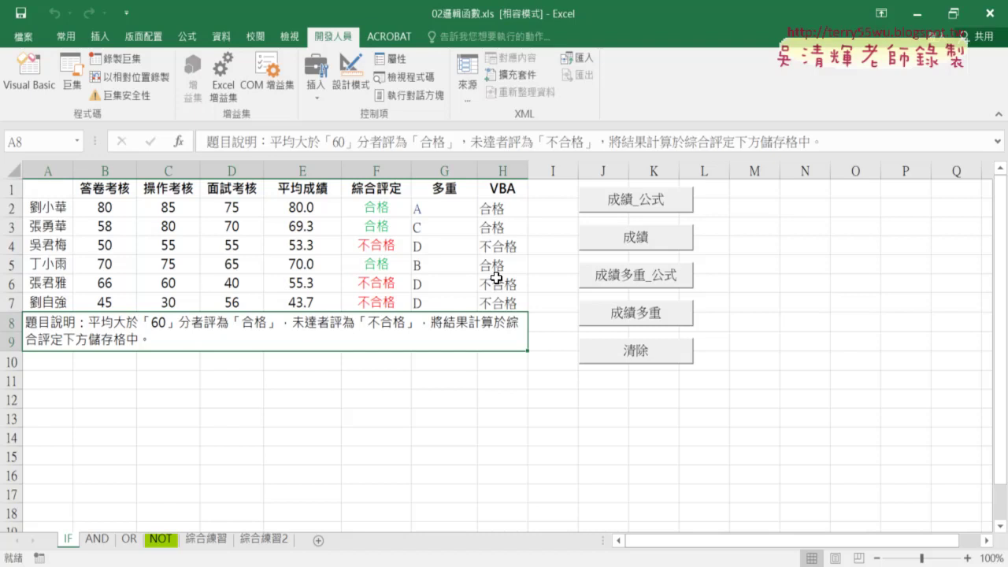
click(27, 87)
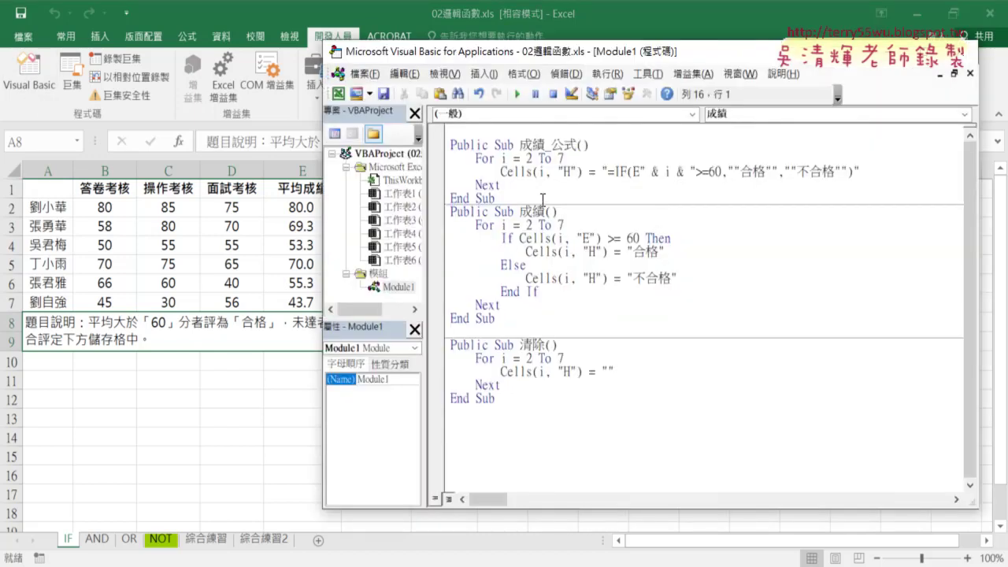
click(505, 199)
drag(505, 200, 445, 146)
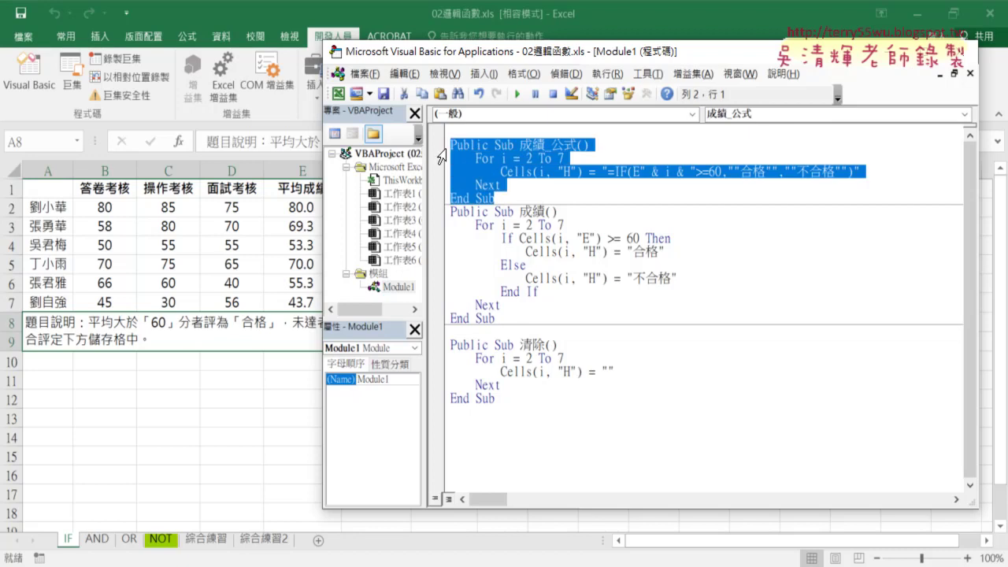
right_click(518, 158)
click(532, 181)
click(459, 331)
right_click(459, 332)
click(520, 113)
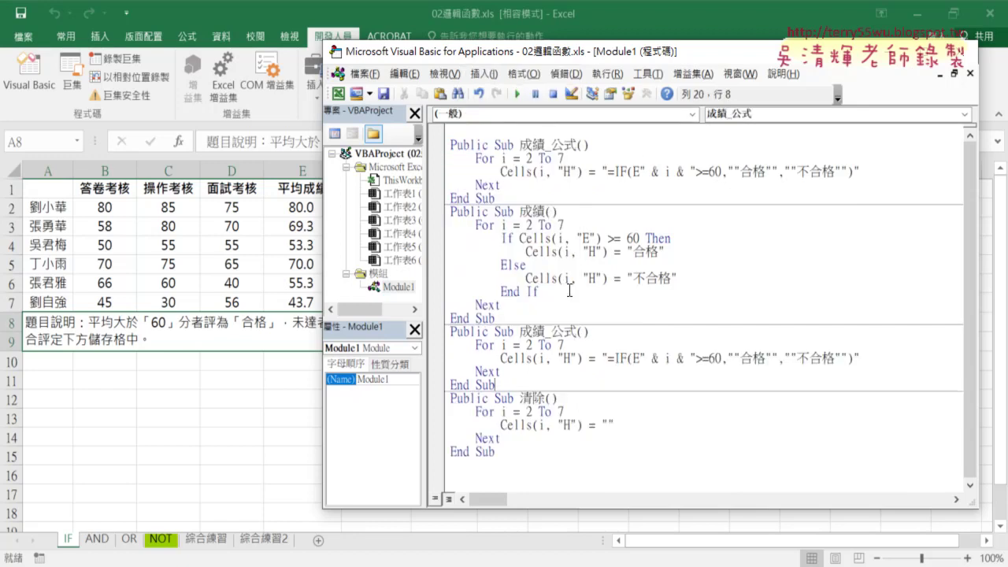
Step: Rename the pasted copy 成績多重_公式 and empty its column H formula string to ""
key(BackSpace)
key(BackSpace)
text(ㄉㄨ)
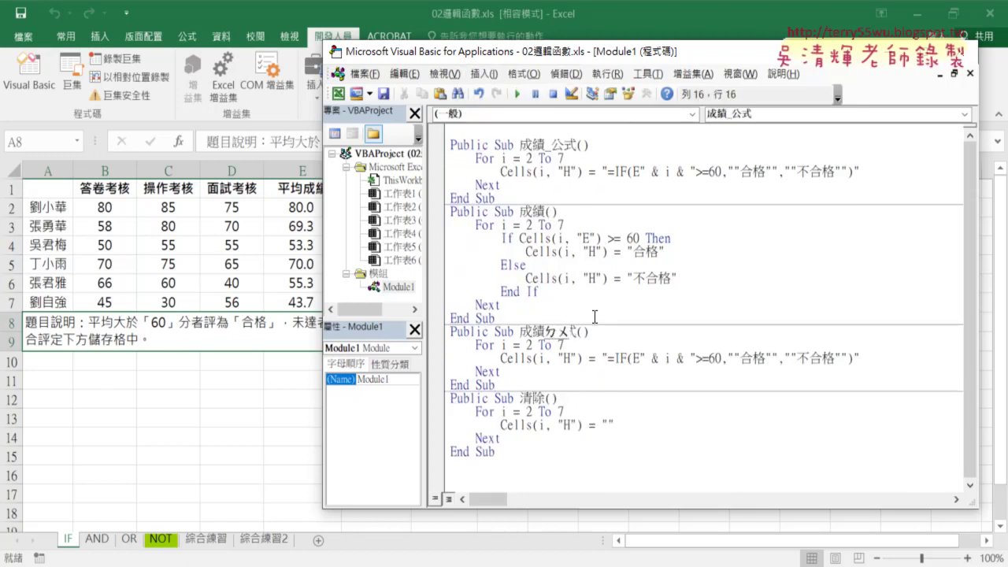
text(多)
text(ㄧㄨ)
text(重_公式()
mouse_move(606, 358)
mouse_down()
mouse_move(827, 368)
mouse_move(856, 359)
mouse_up()
key(Delete)
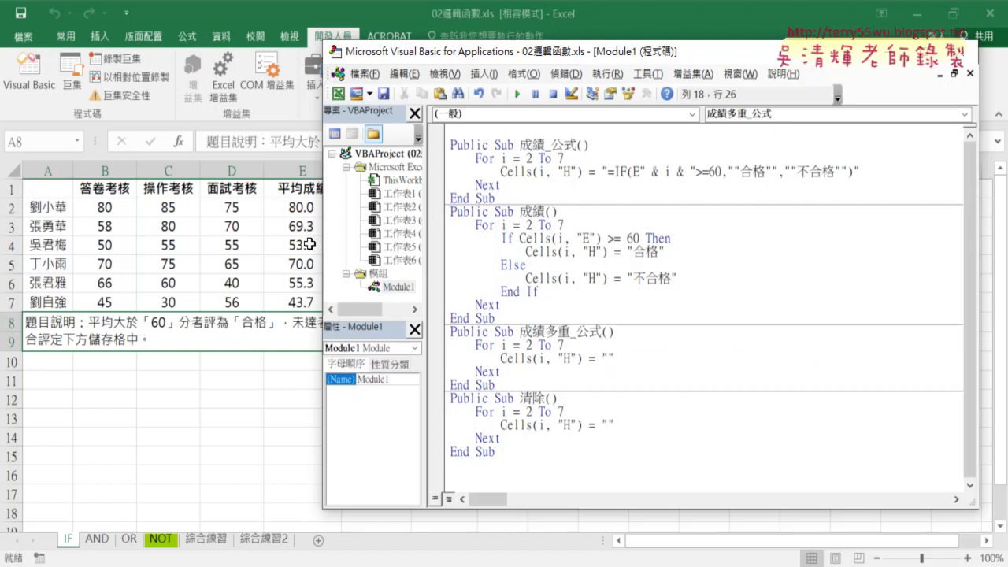
drag(483, 52, 593, 47)
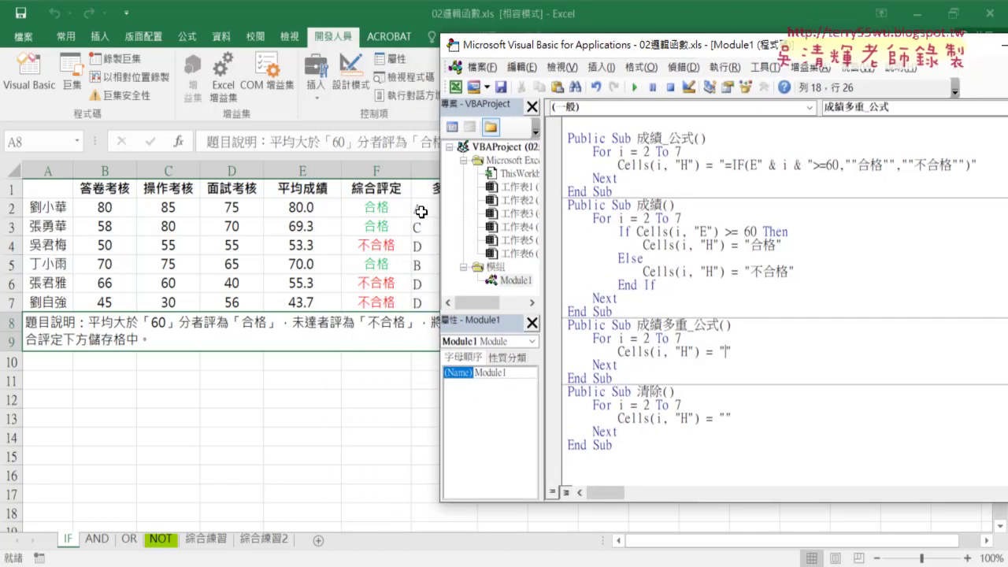
Step: Copy G2's nested IF formula from the formula bar, cancel the edit, and reopen Visual Basic
click(421, 211)
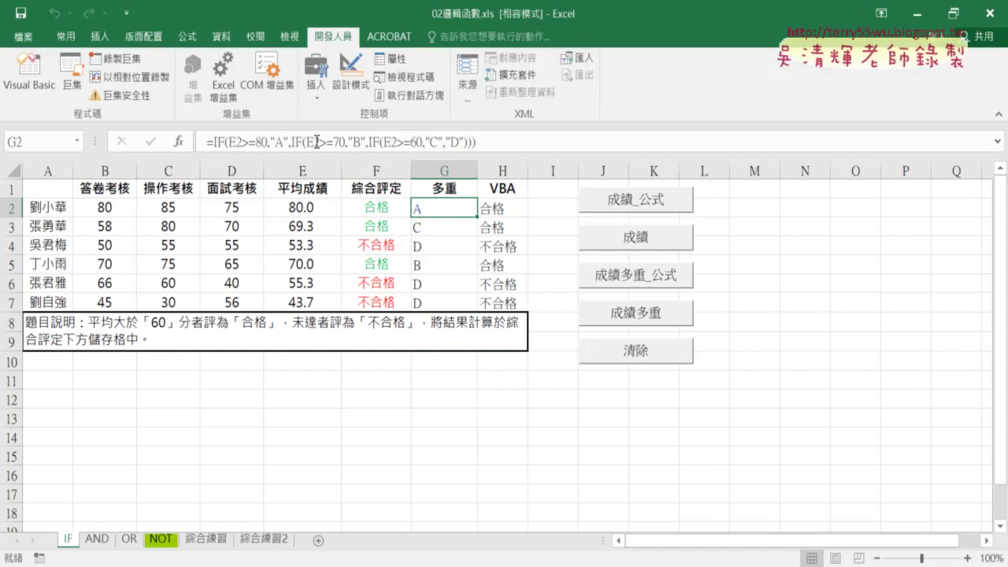
drag(476, 142, 208, 143)
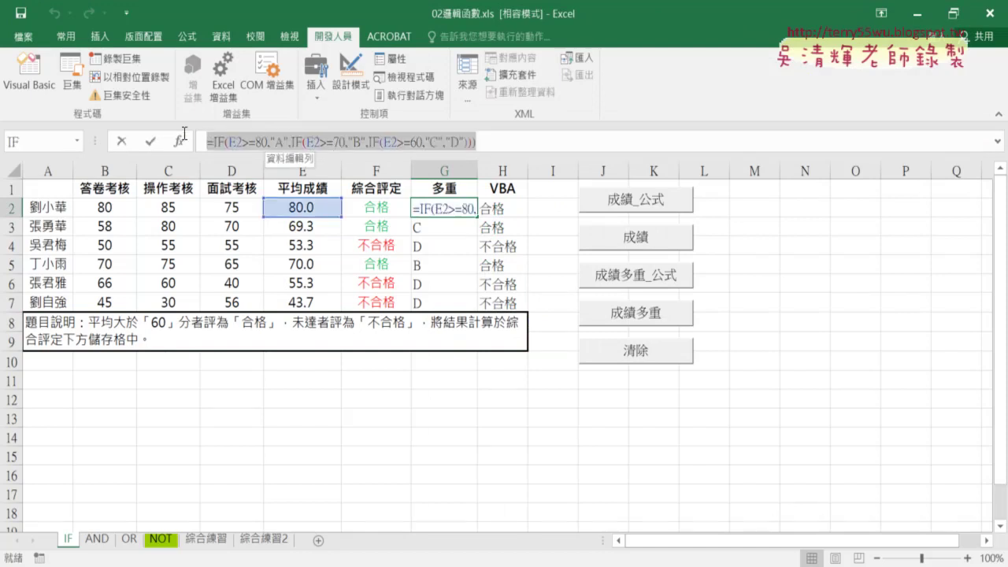
right_click(249, 152)
click(285, 177)
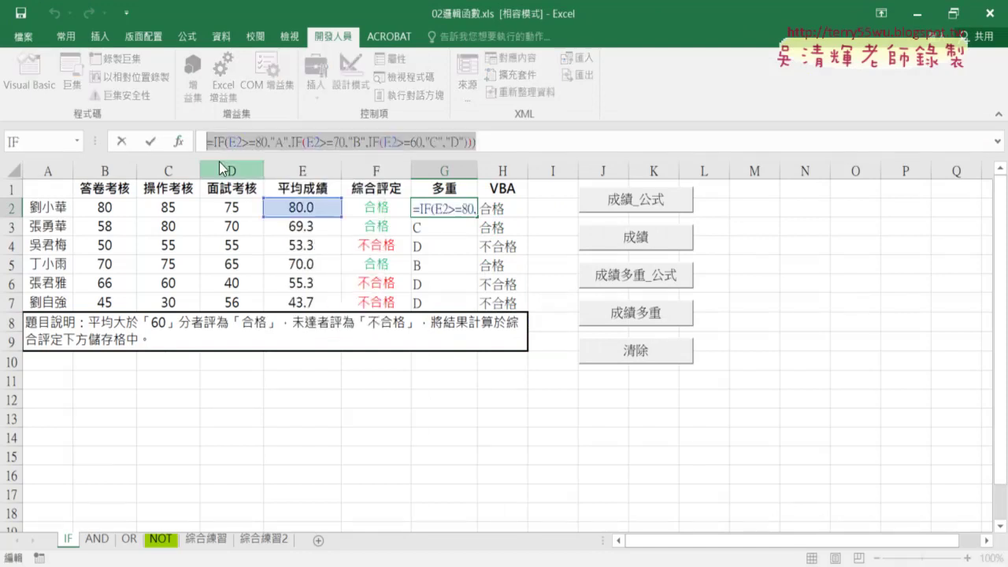
click(122, 142)
click(23, 75)
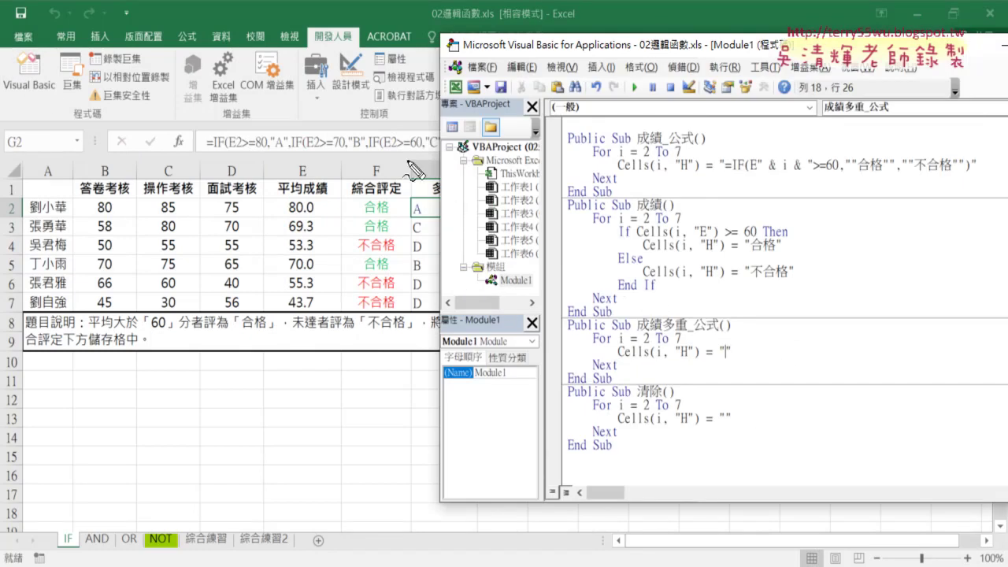
mouse_move(409, 162)
mouse_down()
mouse_move(720, 339)
mouse_move(736, 316)
mouse_up()
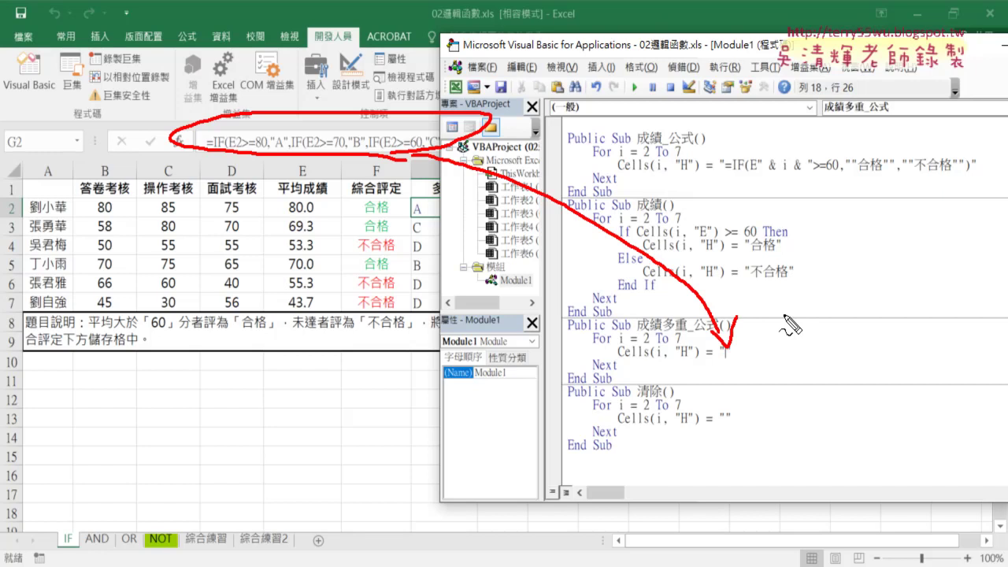
mouse_move(269, 144)
mouse_down()
mouse_move(285, 147)
mouse_move(273, 174)
mouse_move(291, 174)
mouse_up()
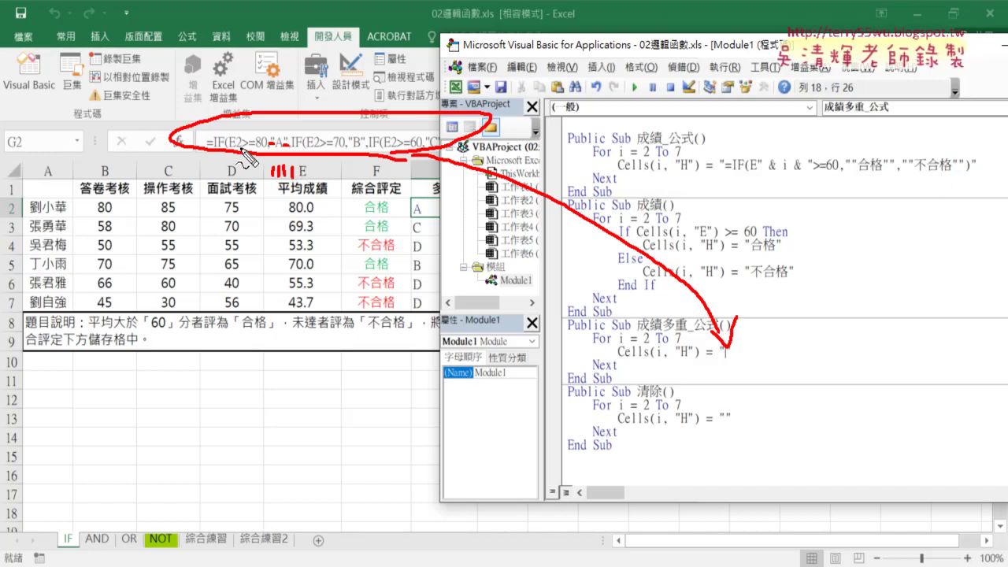
drag(233, 147, 240, 147)
drag(641, 344, 650, 344)
drag(310, 147, 319, 147)
drag(388, 148, 398, 148)
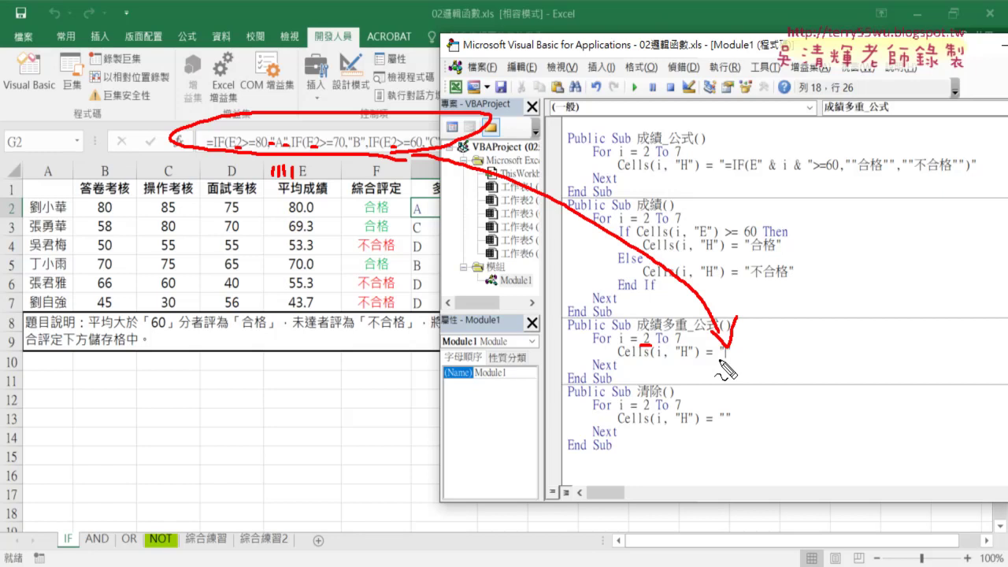
Step: Select and copy the full nested IF formula in G2's formula bar, then escape without changes
key(Escape)
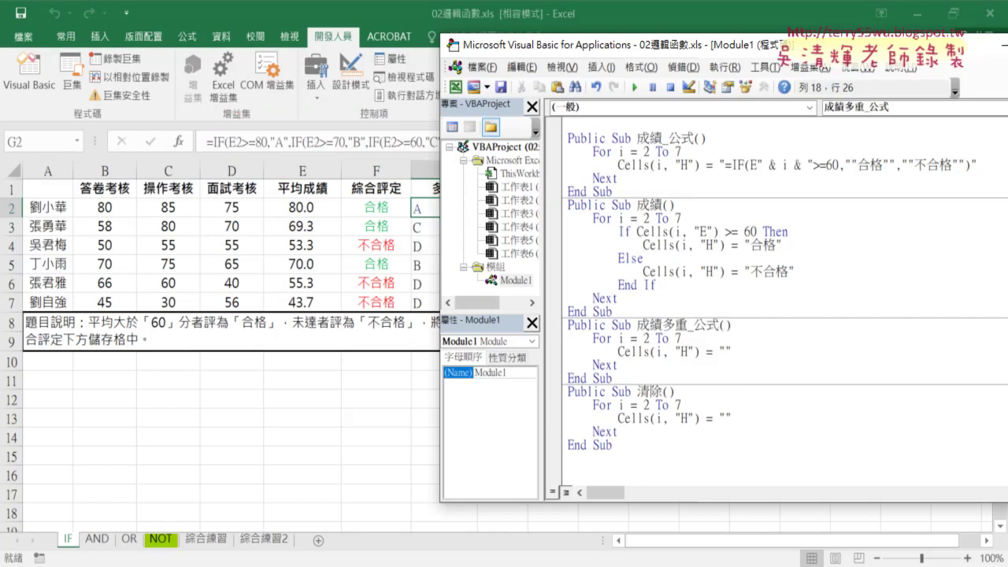
click(268, 146)
triple_click(246, 146)
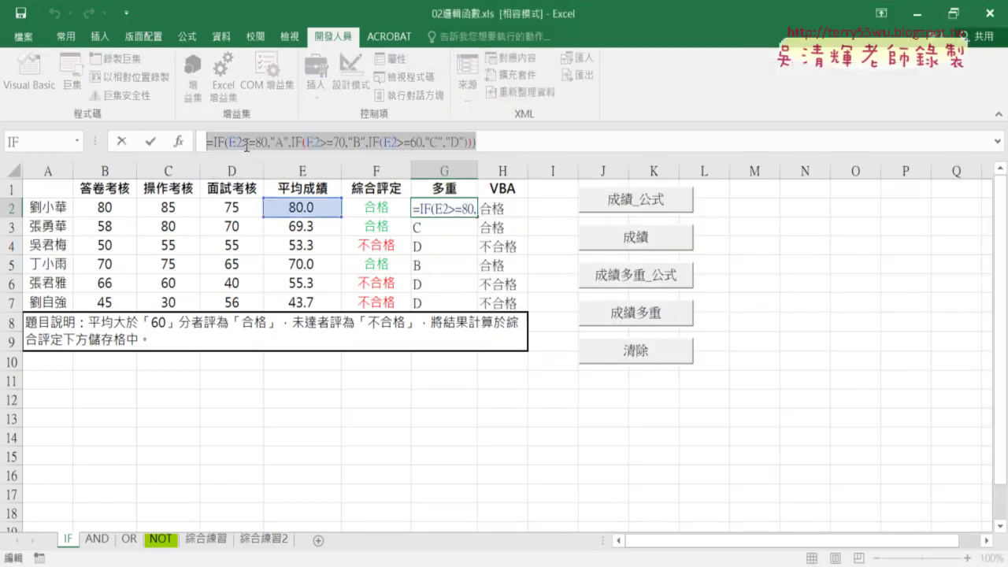
right_click(276, 146)
click(299, 171)
key(Escape)
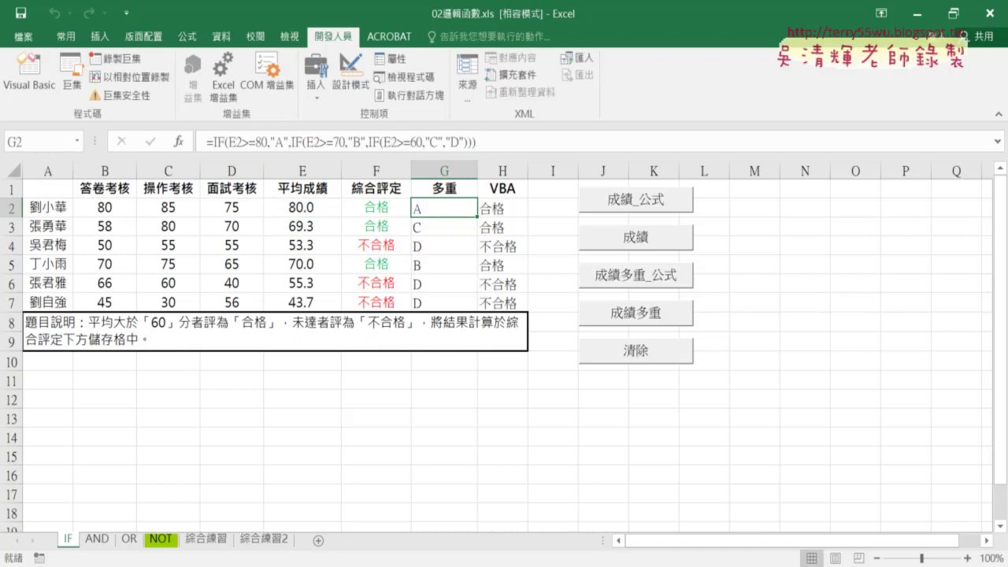
Step: Paste the nested IF formula into Notepad and replace every " with ""
key(alt+Tab)
right_click(226, 175)
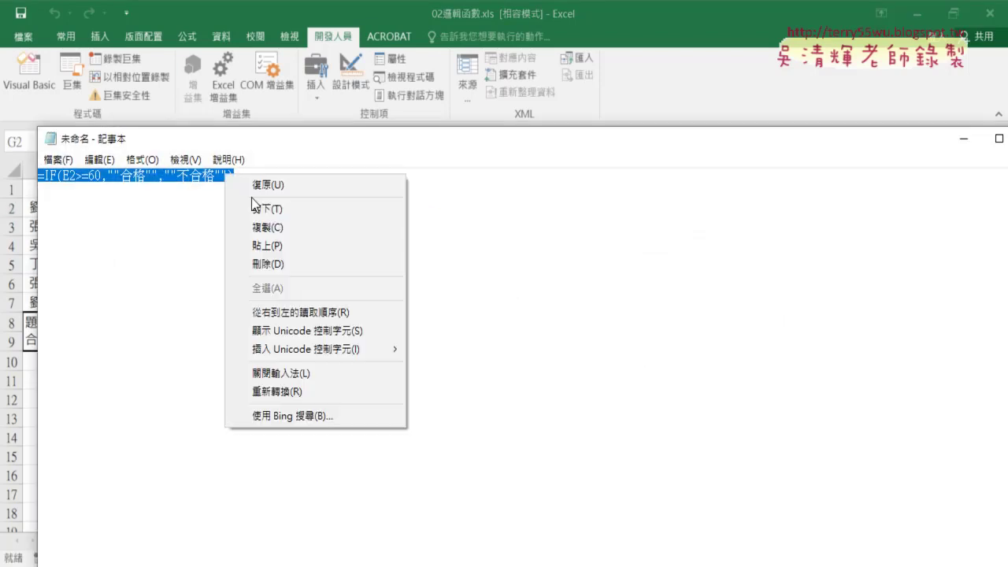
click(279, 246)
click(99, 159)
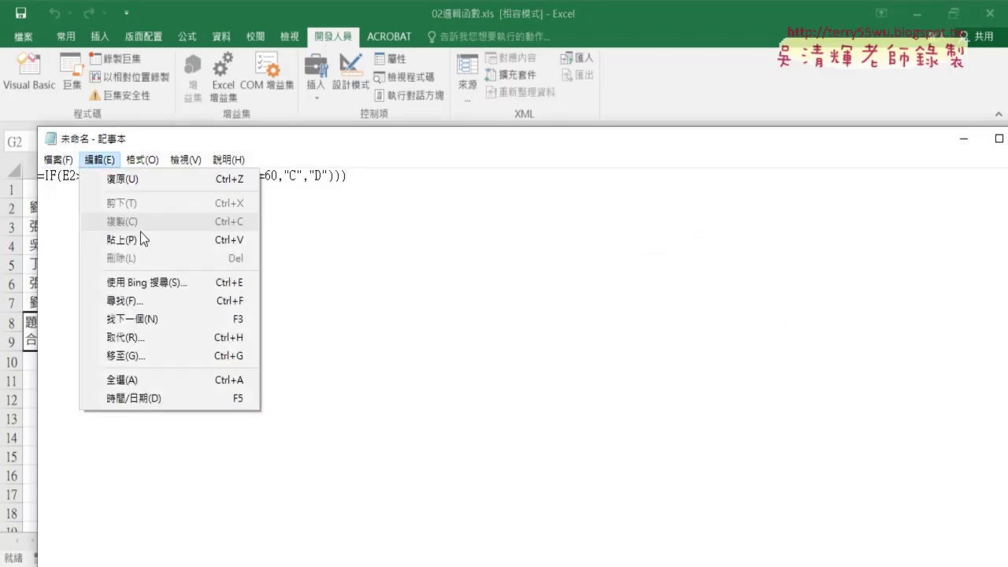
click(158, 337)
click(364, 332)
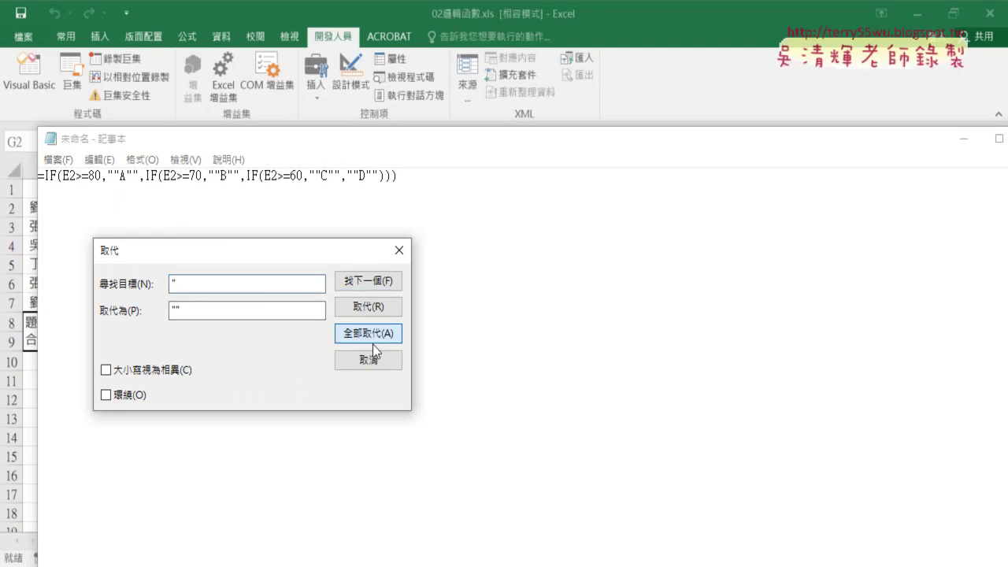
click(363, 357)
Step: Copy the escaped formula line and paste it into 成績多重_公式's column H string
drag(421, 176, 38, 176)
right_click(123, 178)
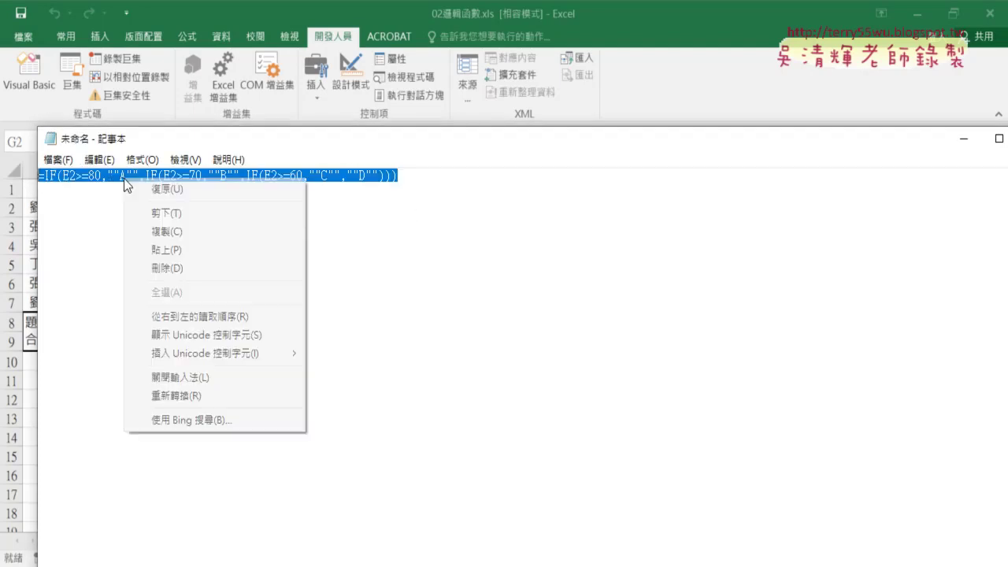
click(164, 231)
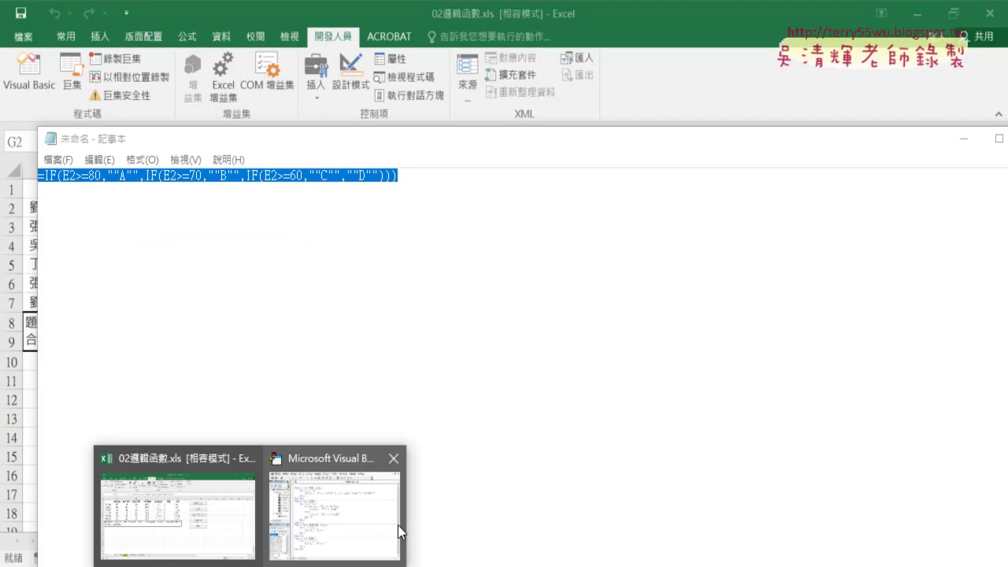
click(394, 525)
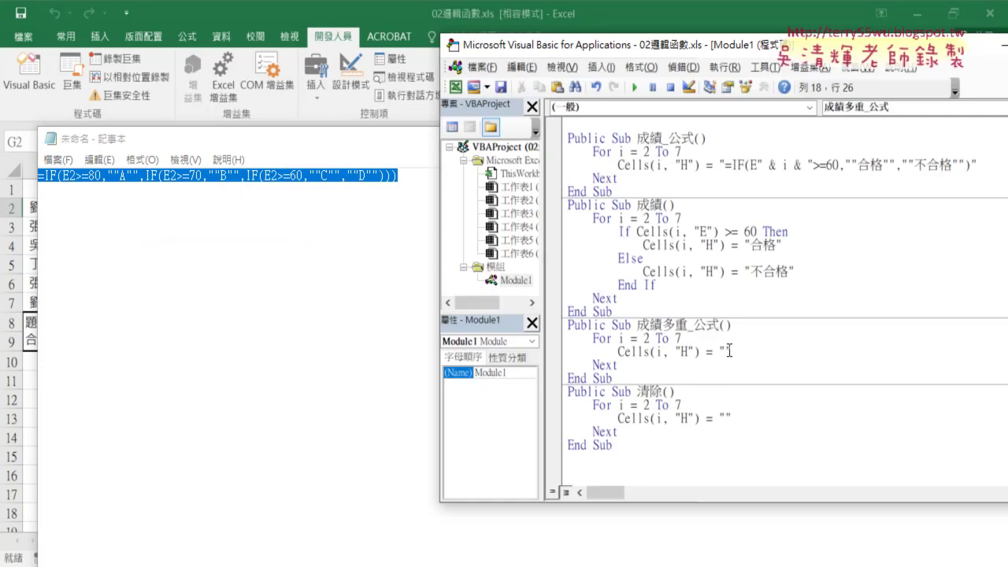
key(ctrl+v)
Step: Replace the 2 in the first E2 with " & i & " so it tests "E" & i & ">=80"
drag(630, 352, 637, 352)
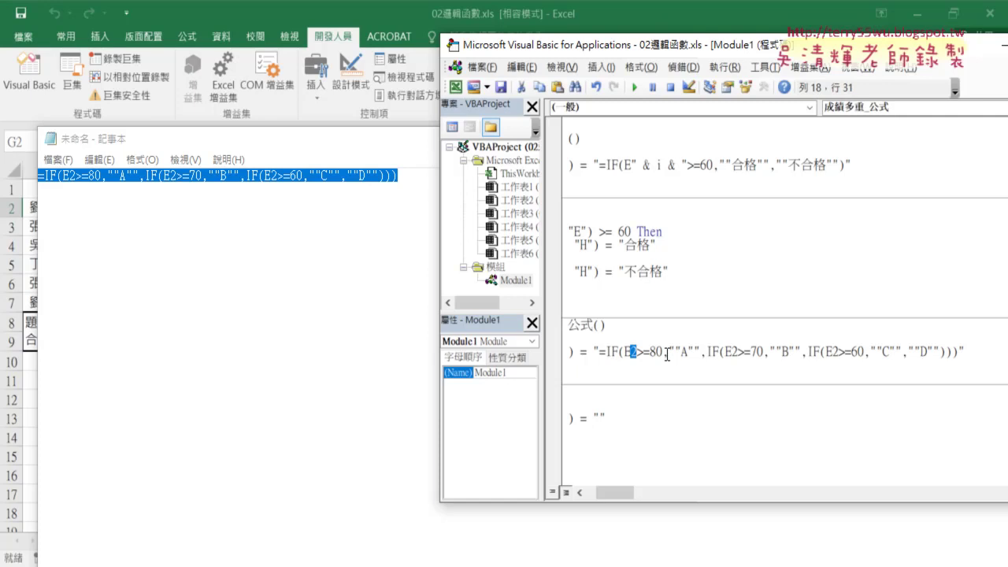
text("")
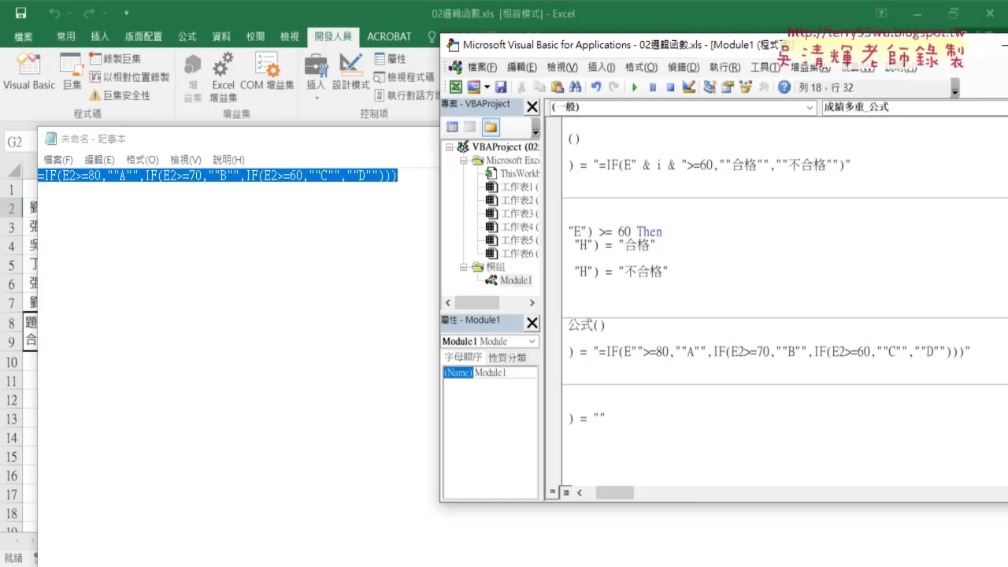
text(&&)
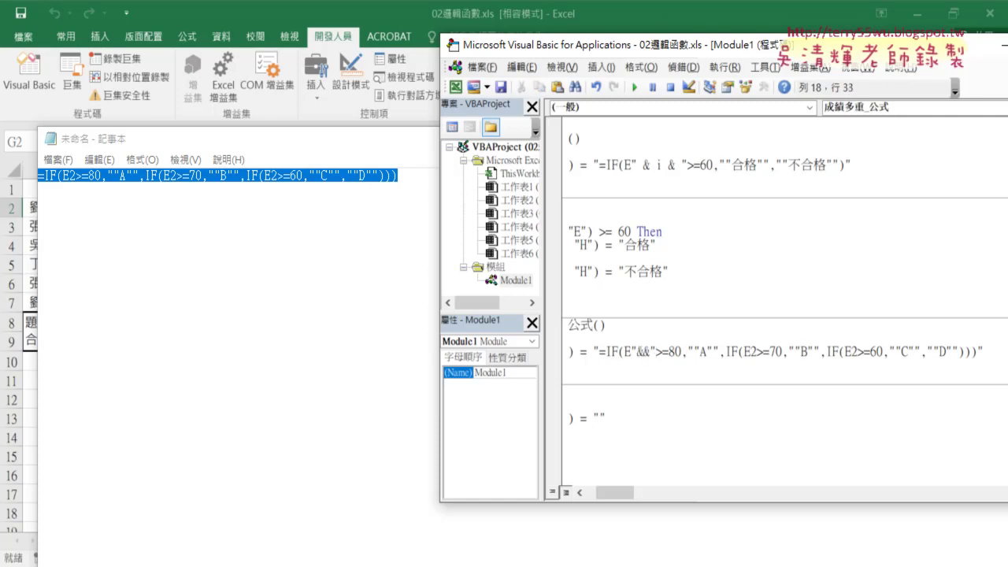
text(ㄞ)
key(shift)
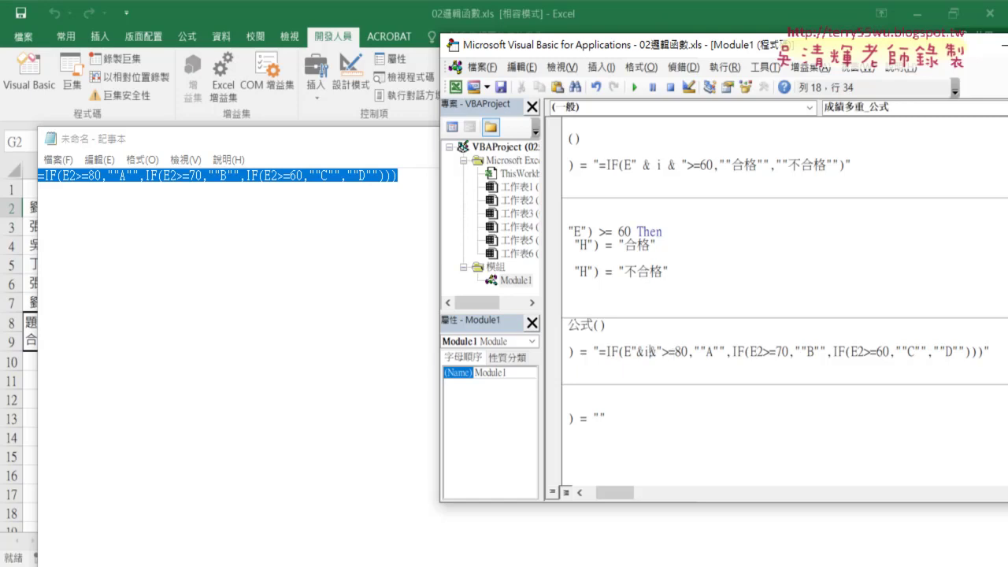
key(space)
key(Right)
key(space)
key(Right)
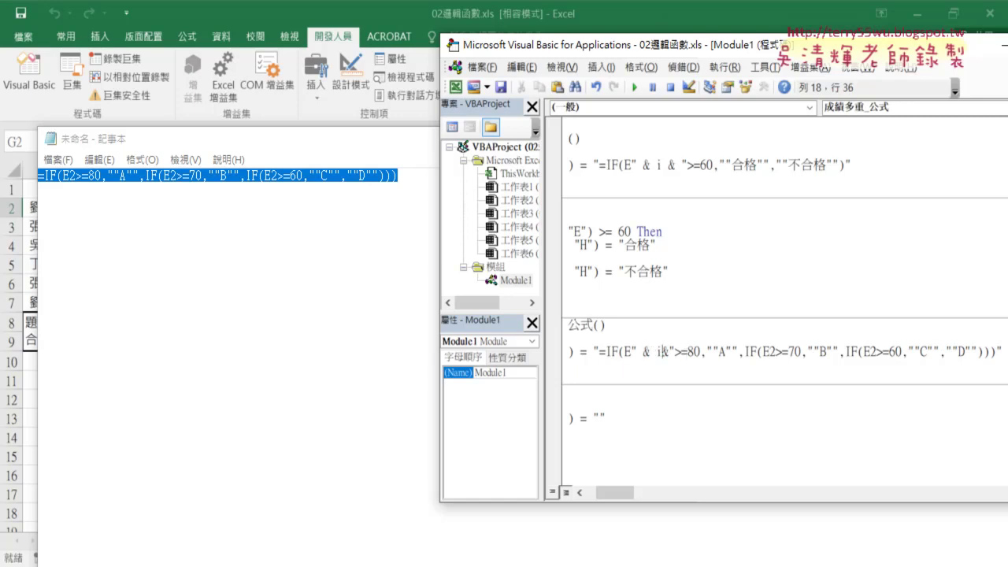
key(space)
key(Right)
key(space)
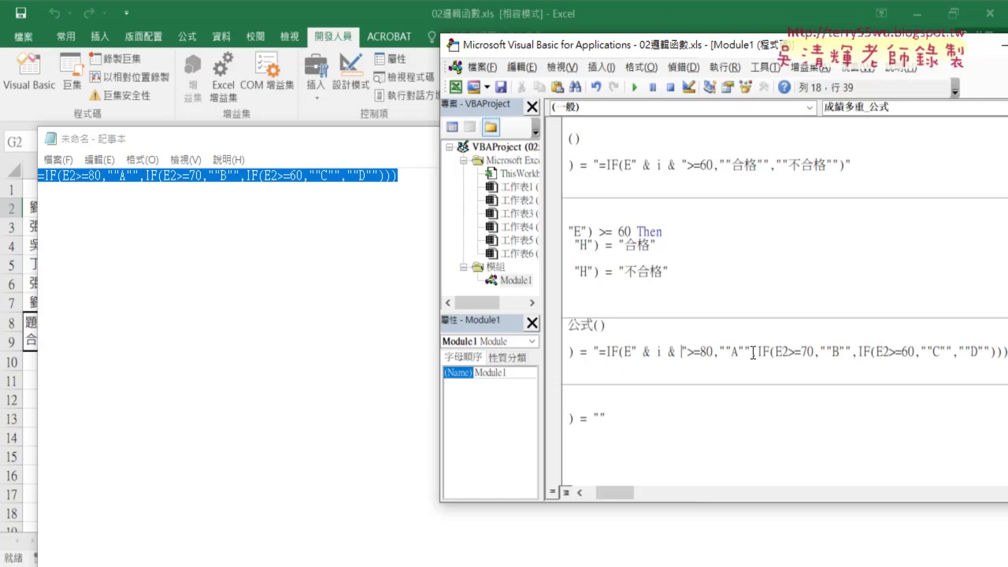
click(636, 349)
drag(633, 351, 687, 352)
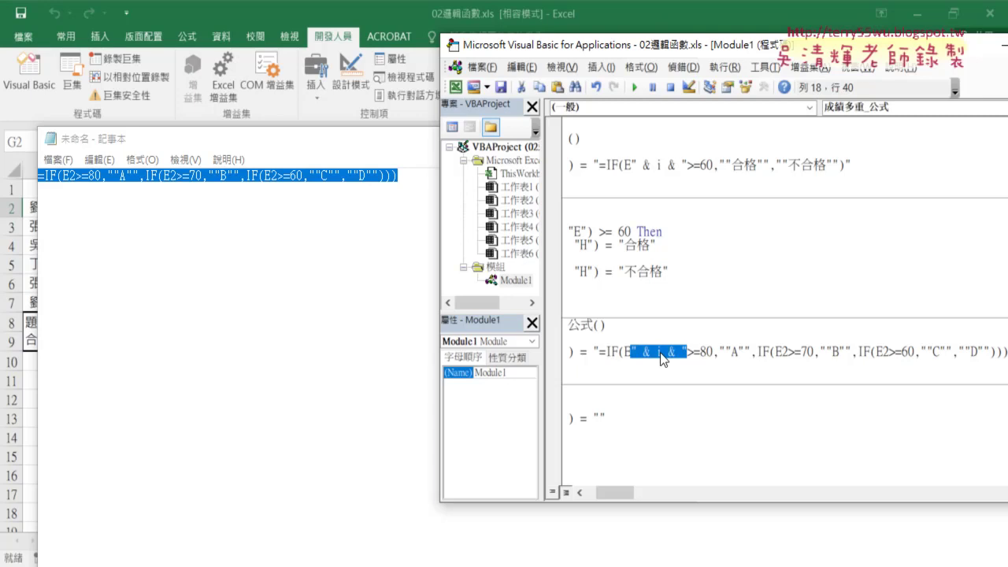
Step: Copy " & i & " and paste it over the 2 in E2>=70 and E2>=60
right_click(661, 358)
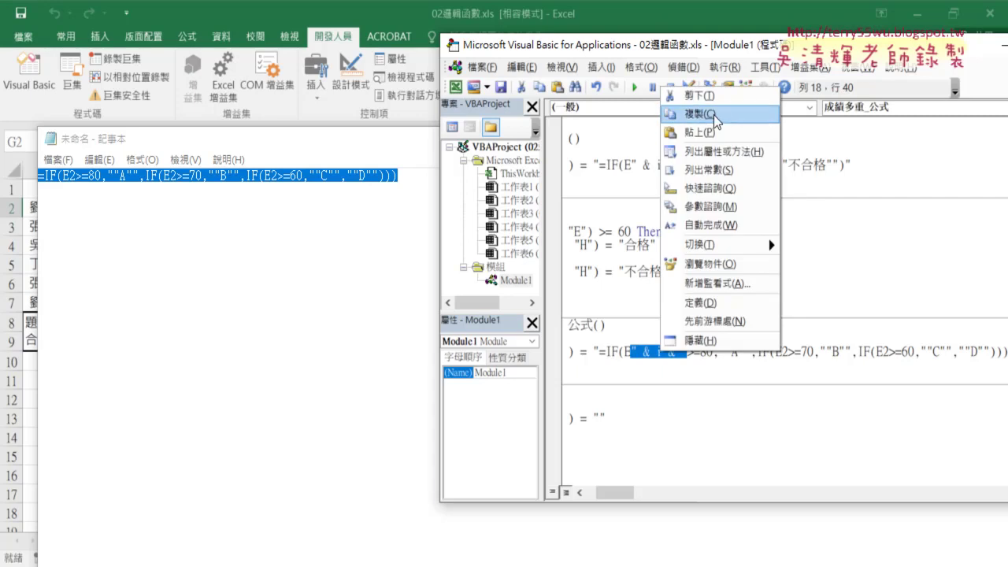
click(713, 115)
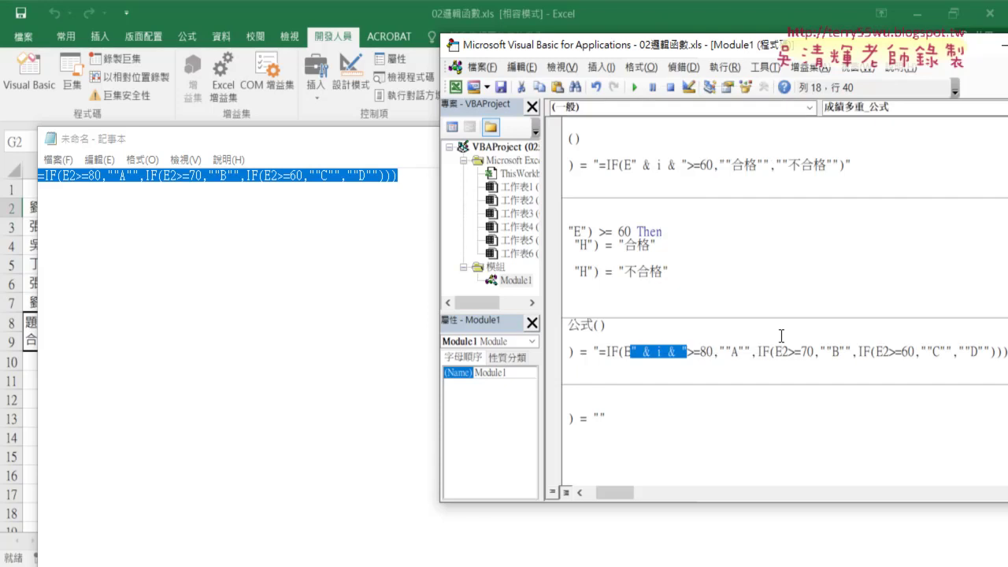
drag(781, 351, 787, 351)
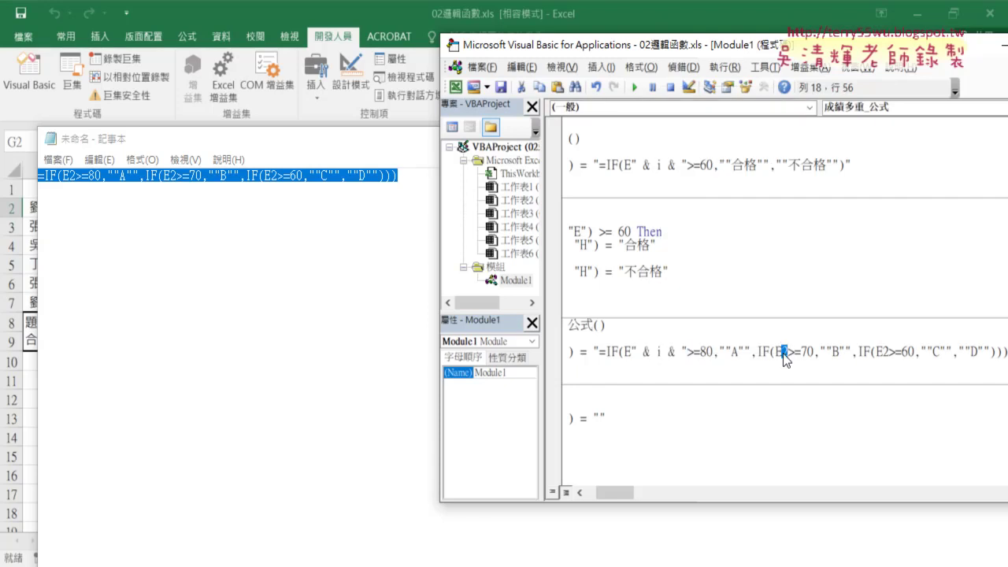
right_click(784, 359)
click(799, 134)
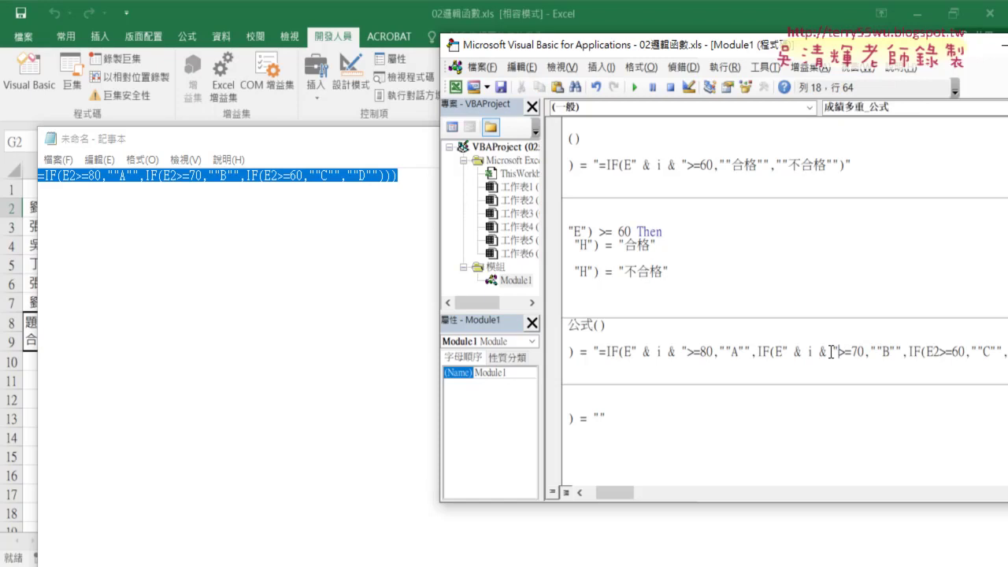
drag(931, 351, 938, 351)
right_click(934, 352)
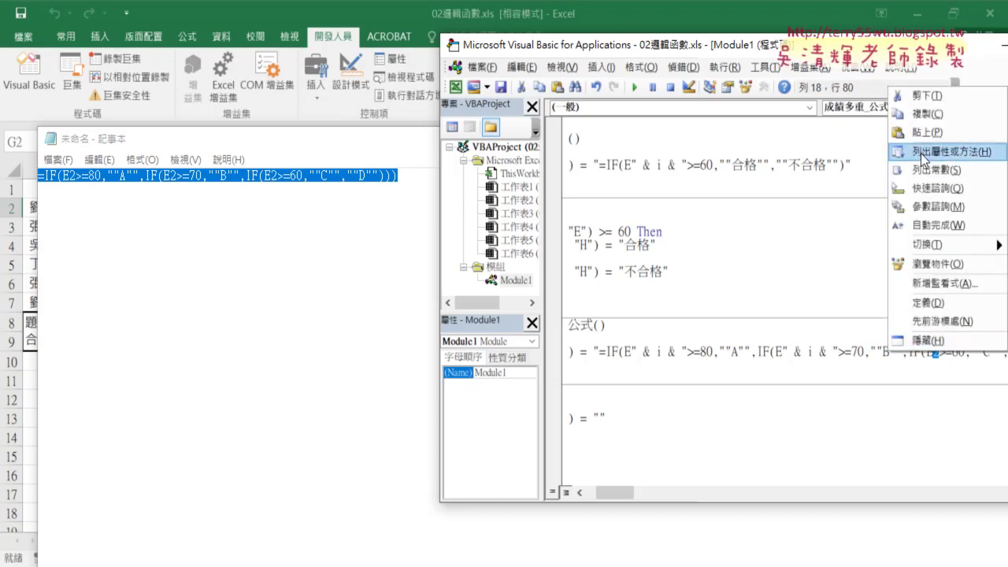
click(920, 133)
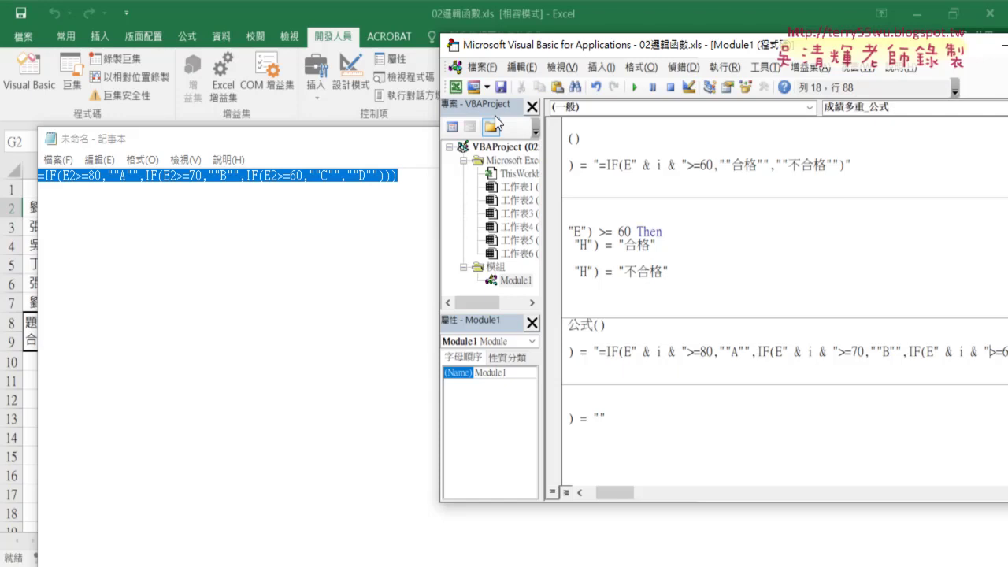
double_click(362, 134)
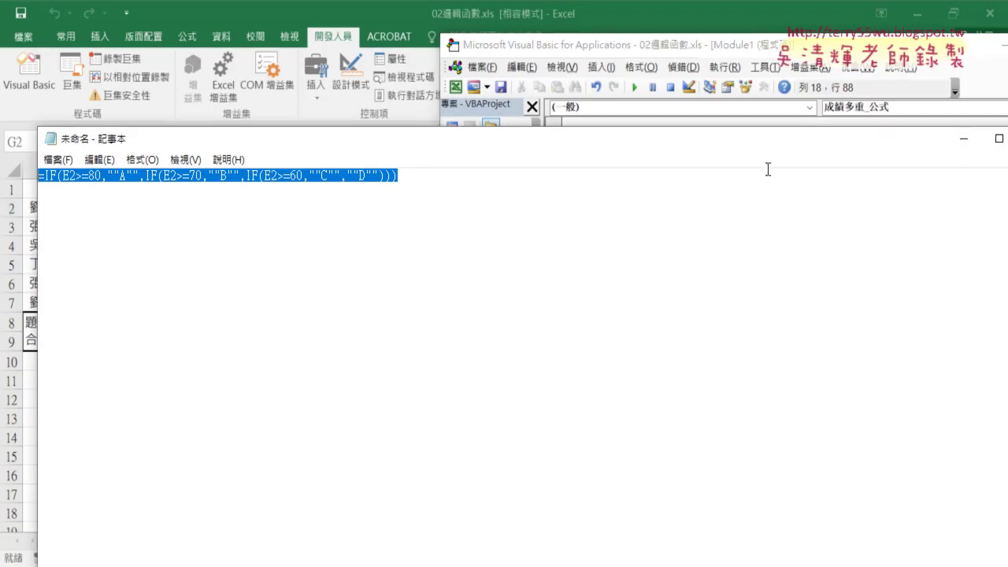
Step: Move the editor aside to show columns G and H, then run 成績多重_公式
click(962, 139)
drag(617, 489, 591, 491)
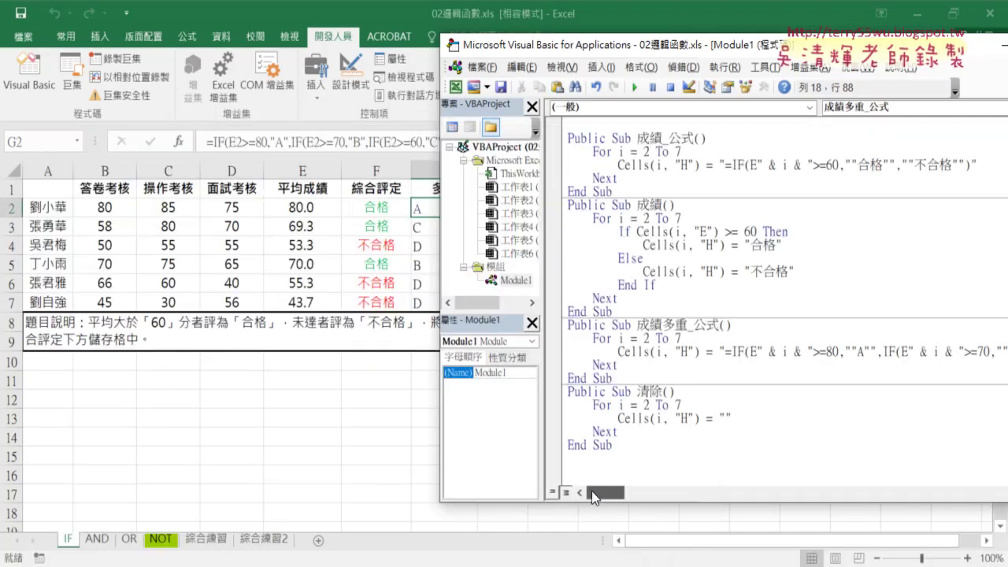
click(643, 351)
drag(651, 51, 735, 48)
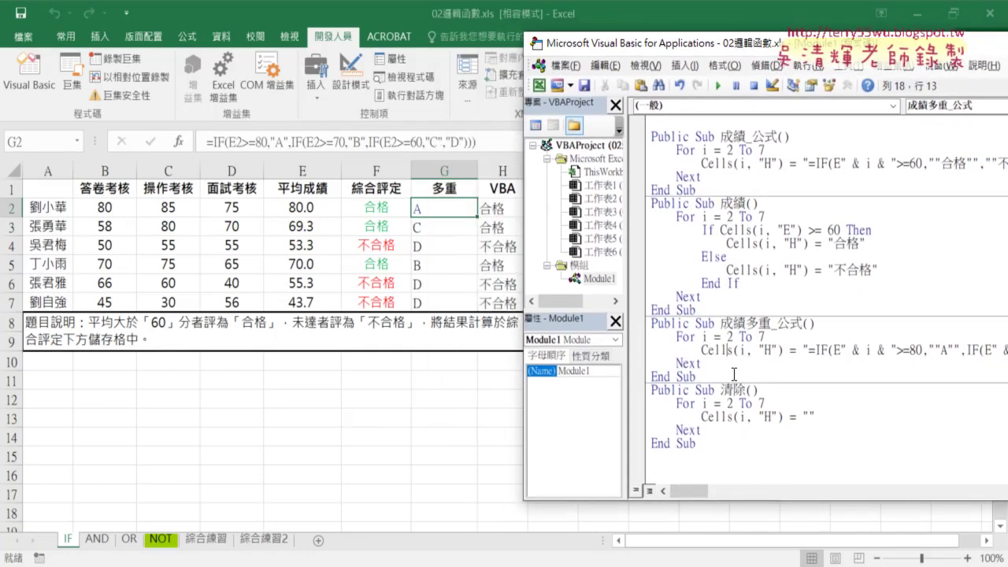
click(717, 351)
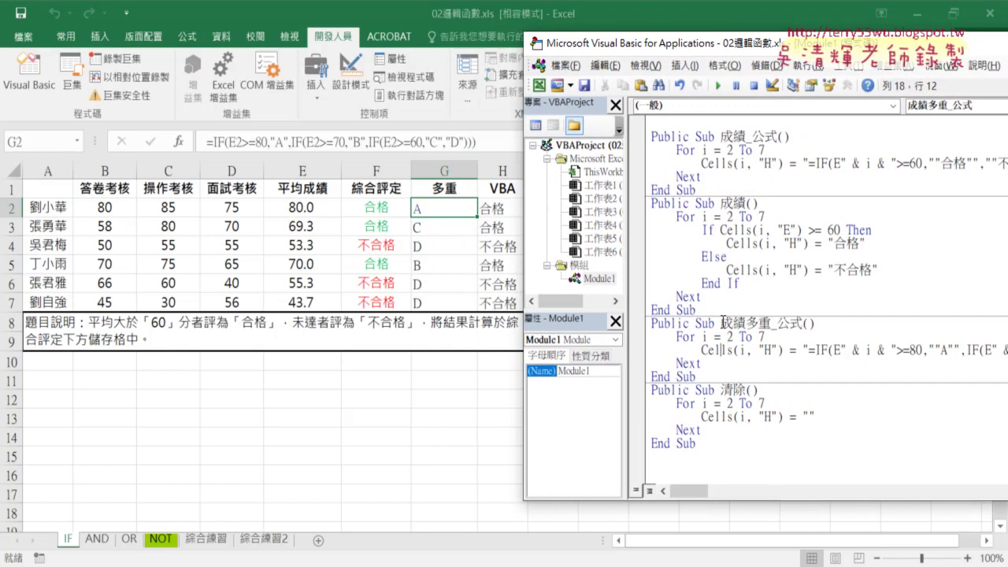
click(717, 85)
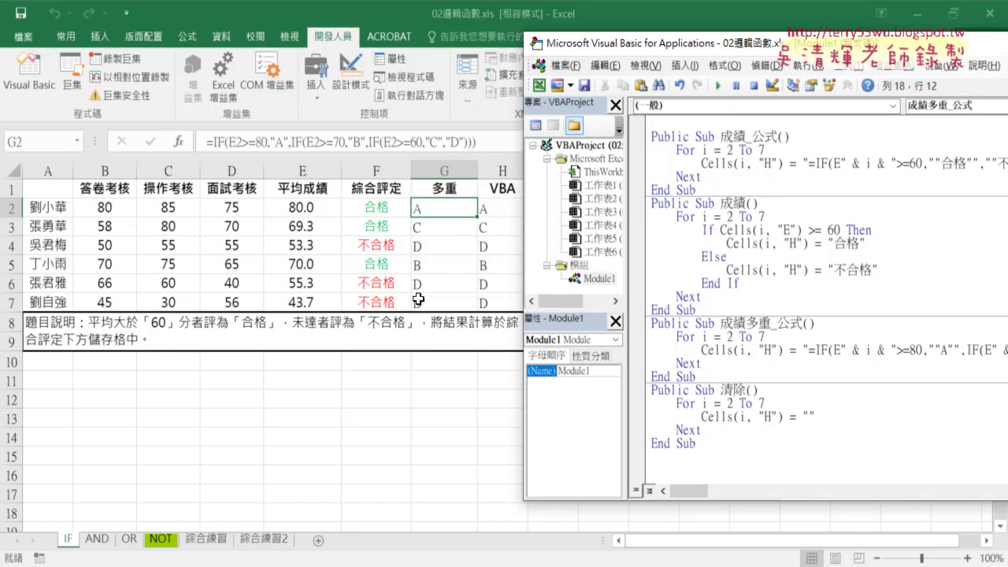
Step: Clear column H with 清除, then rerun 成績多重_公式 to refill H2:H7 with A, C, D, B, D, D
click(723, 417)
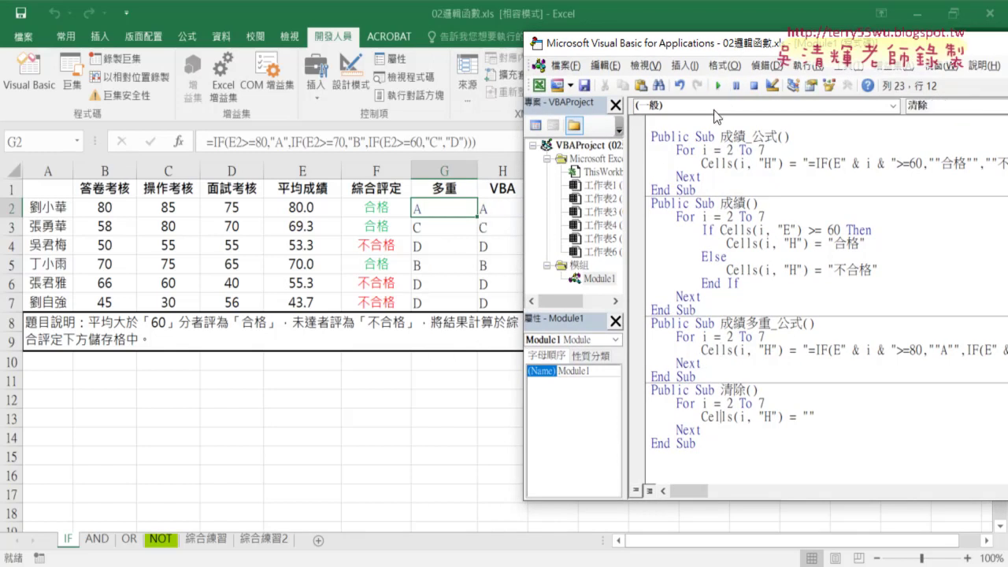
click(718, 85)
click(719, 349)
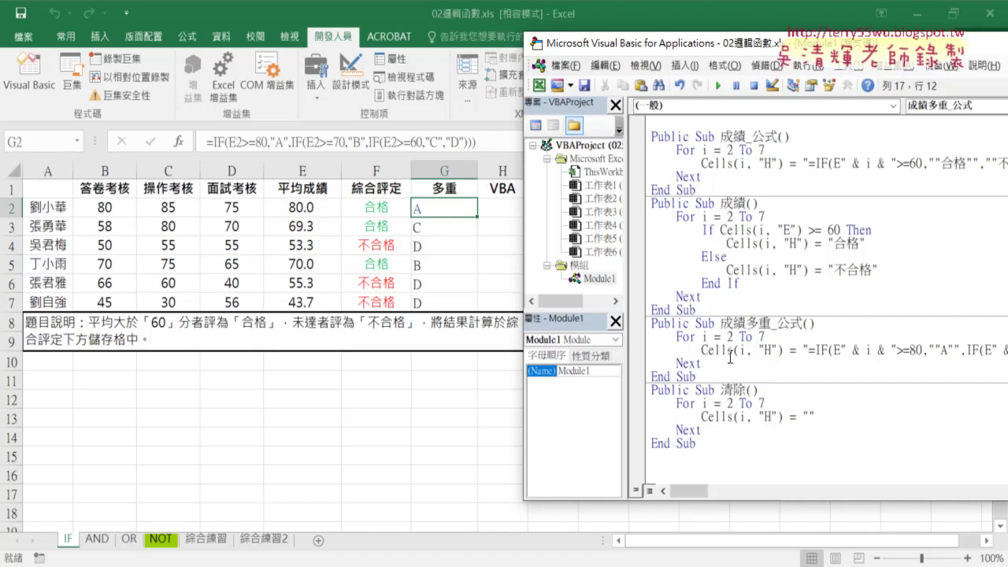
drag(649, 192, 649, 140)
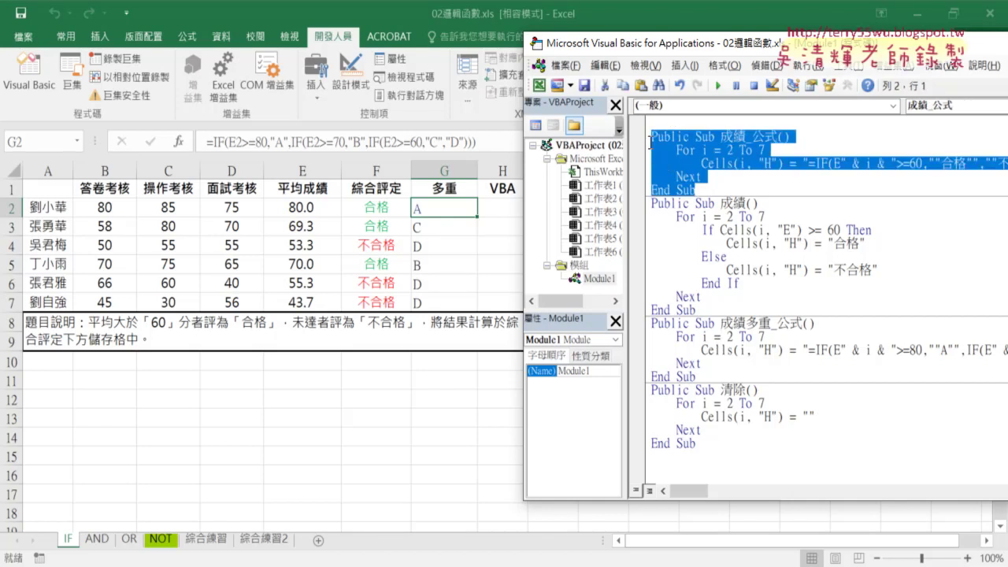
click(726, 282)
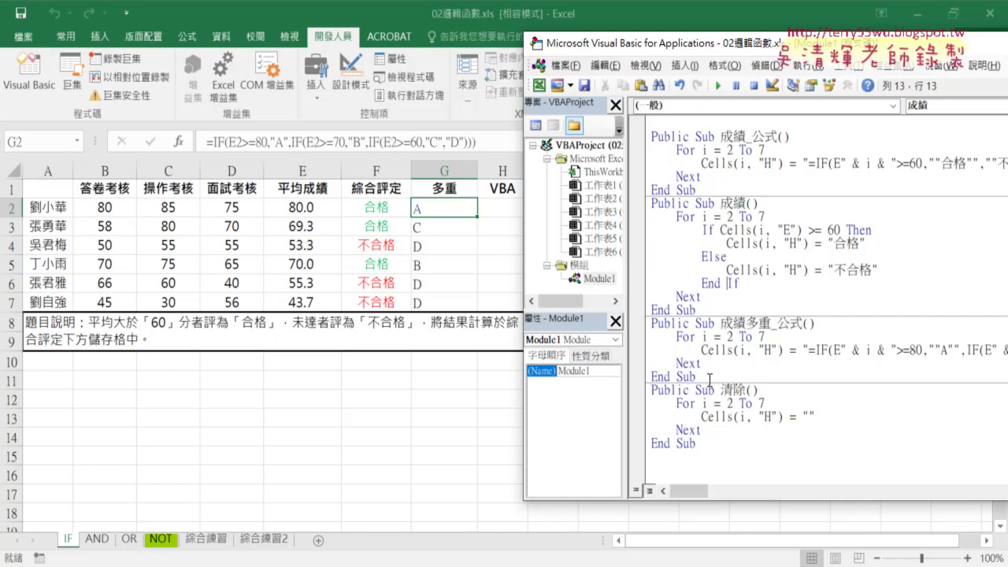
click(715, 351)
click(718, 85)
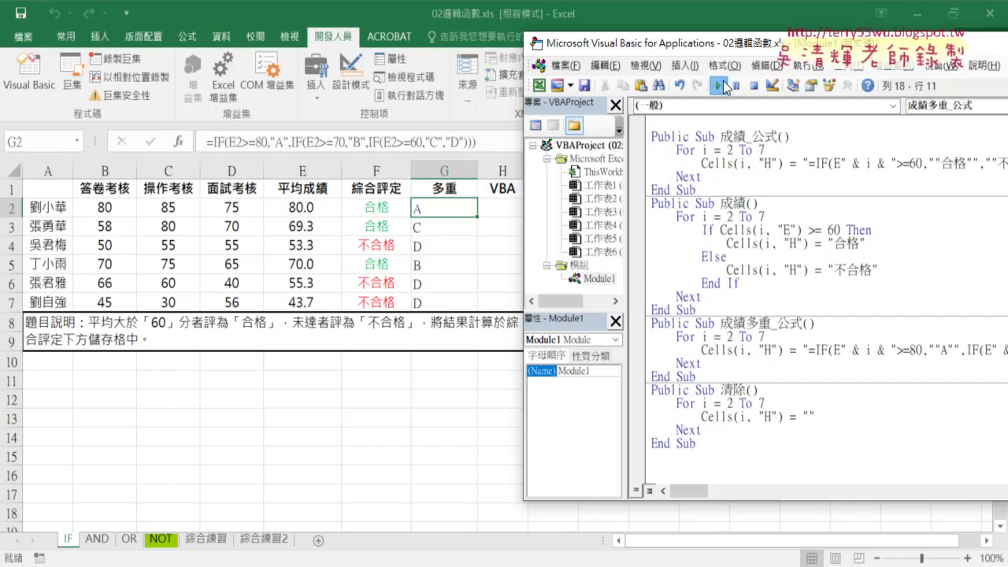
click(495, 210)
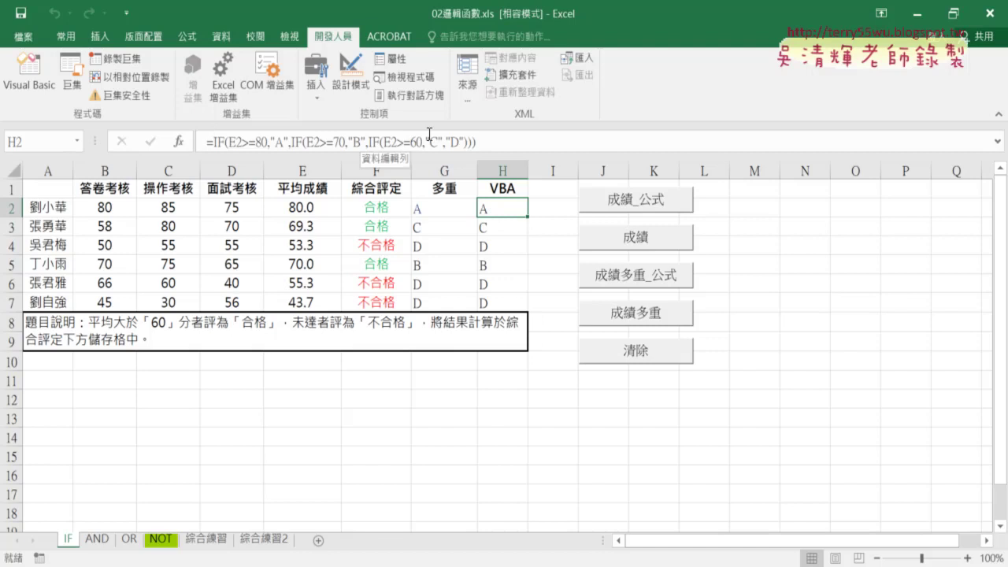
click(48, 77)
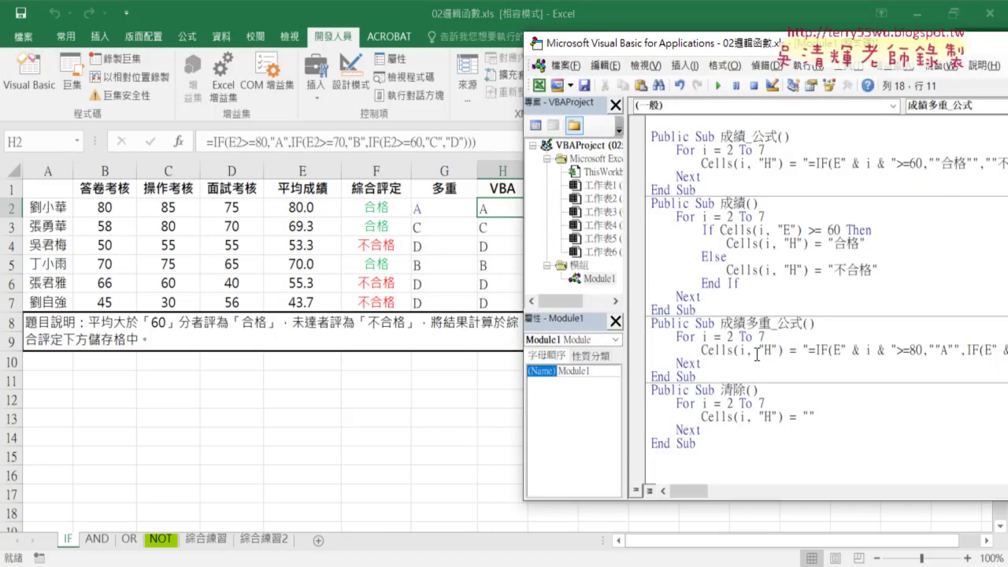
Step: Paste a copy of the 成績 procedure on a new line before 清除 and name it 成績多重
click(708, 376)
key(Return)
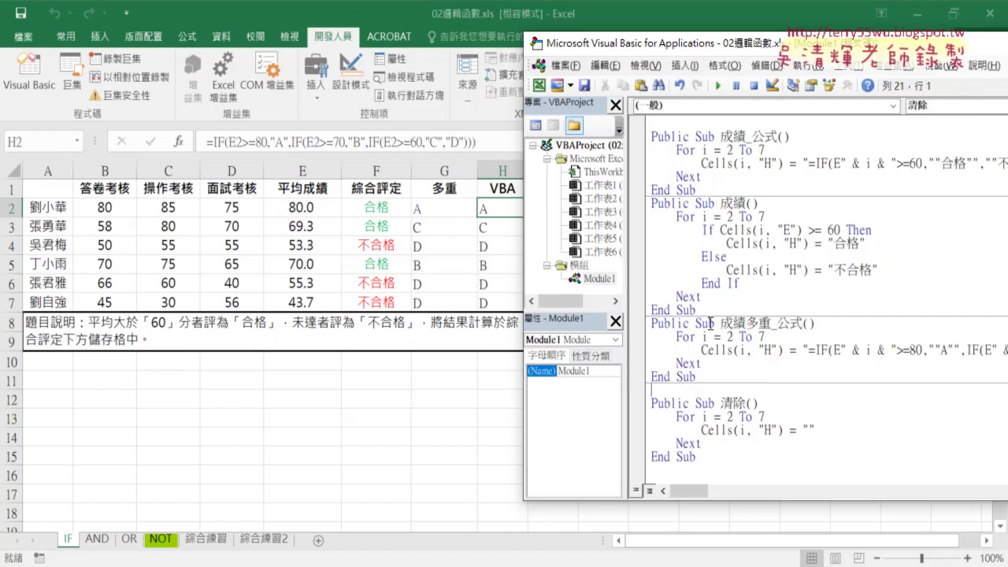
drag(707, 310, 660, 218)
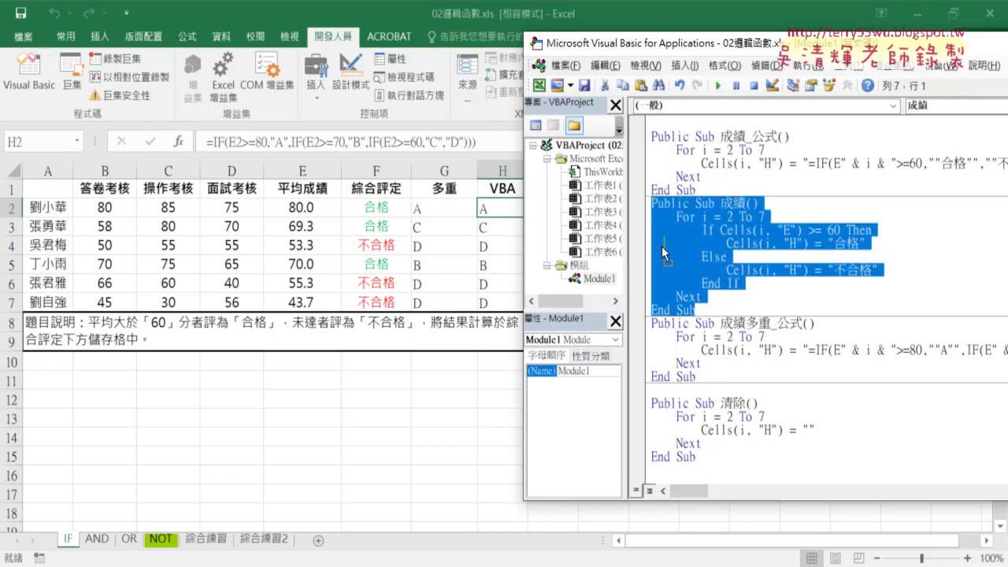
click(658, 390)
text(Public Sub 成績()     For i = 2 To 7         If Cells(i, "E") >= 60 Then             Cells(i, "H") = "合格"         Else             Cells(i, "H") = "不合格"         End If     Next End Sub)
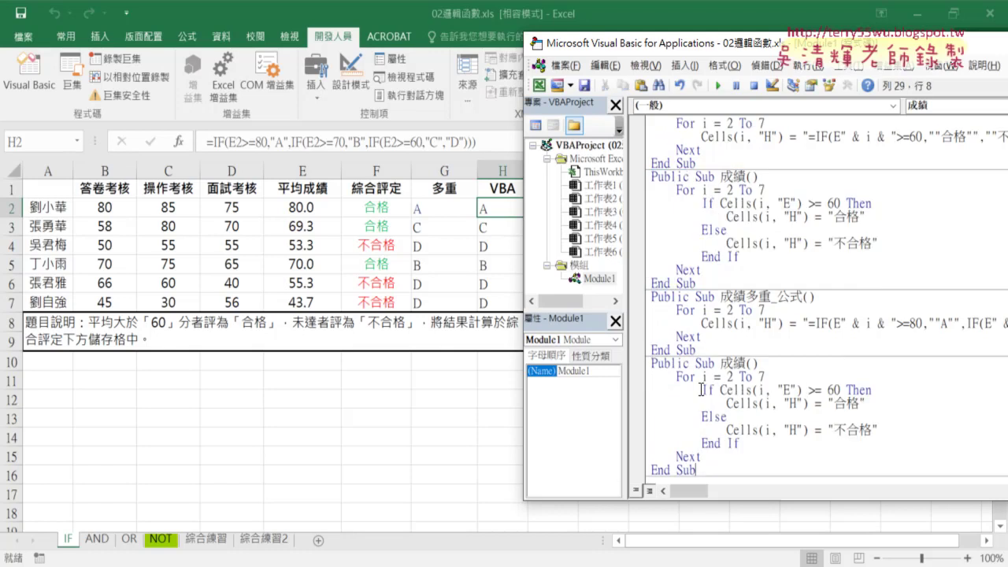
drag(748, 298, 772, 297)
click(770, 299)
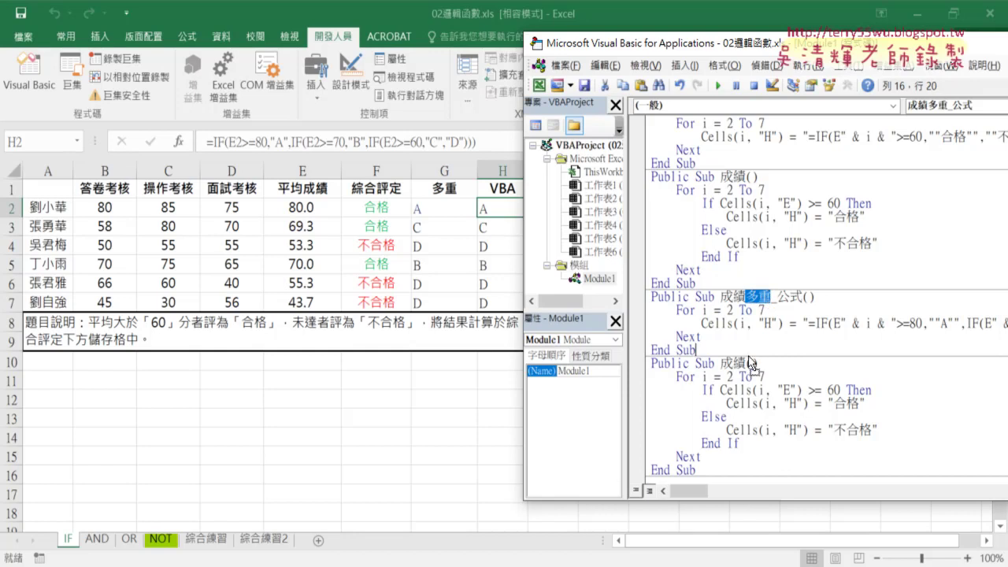
drag(750, 362, 746, 363)
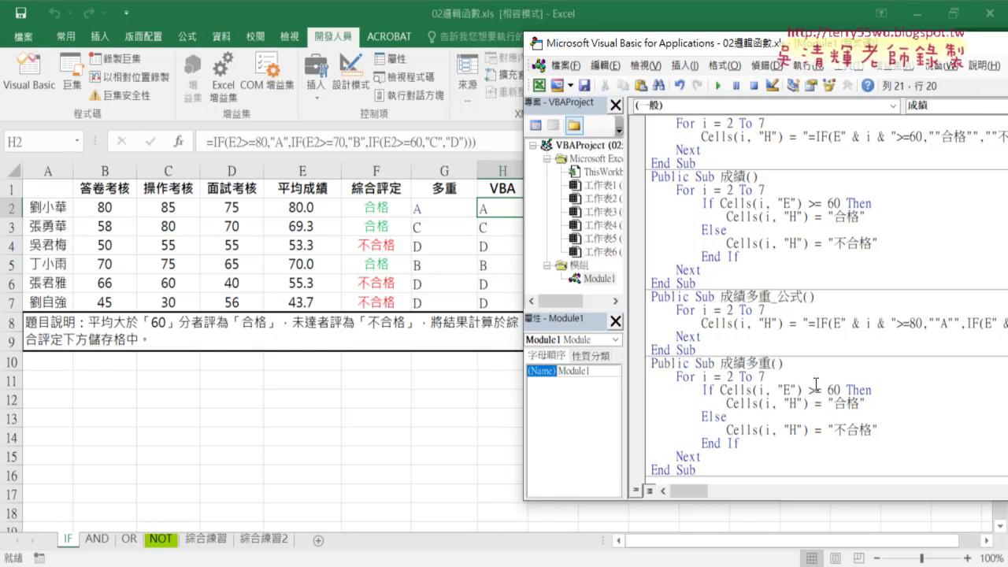
Step: In 成績多重, change 60 to 80, 合格 to A and 不合格 to D, adding a blank line after A
scroll(816, 383, down, 2)
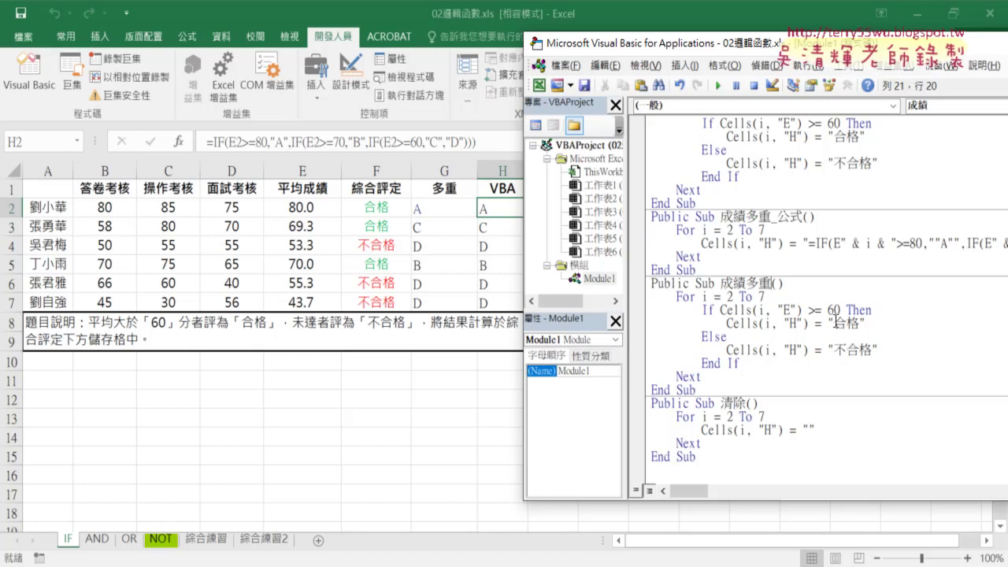
drag(833, 312, 828, 311)
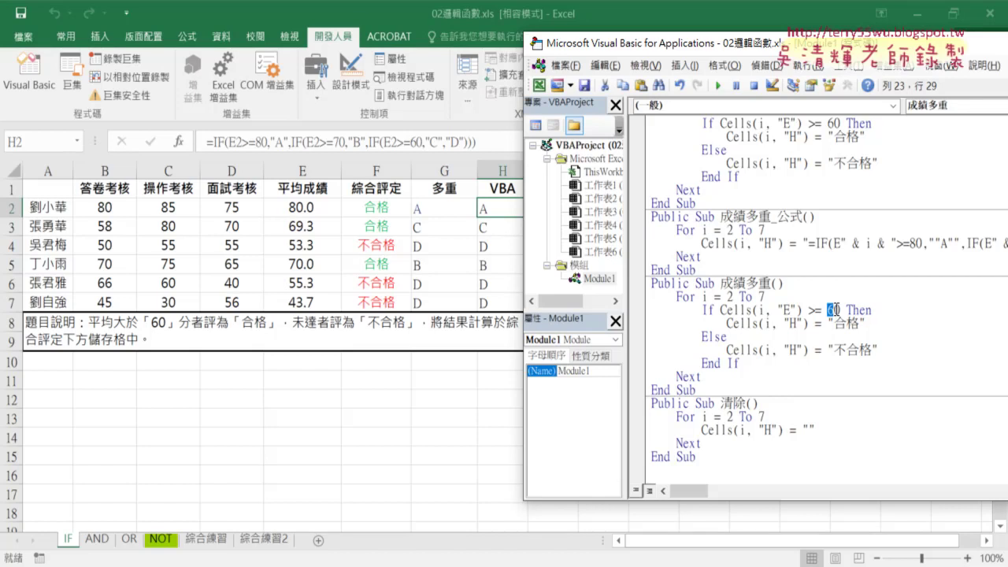
text(8)
drag(833, 323, 852, 325)
text(A)
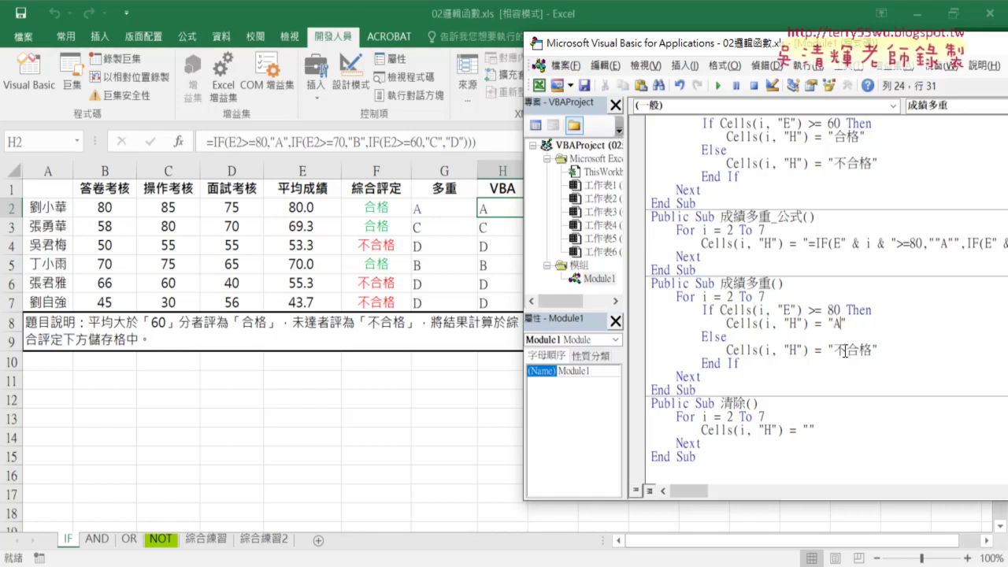
drag(833, 349, 871, 349)
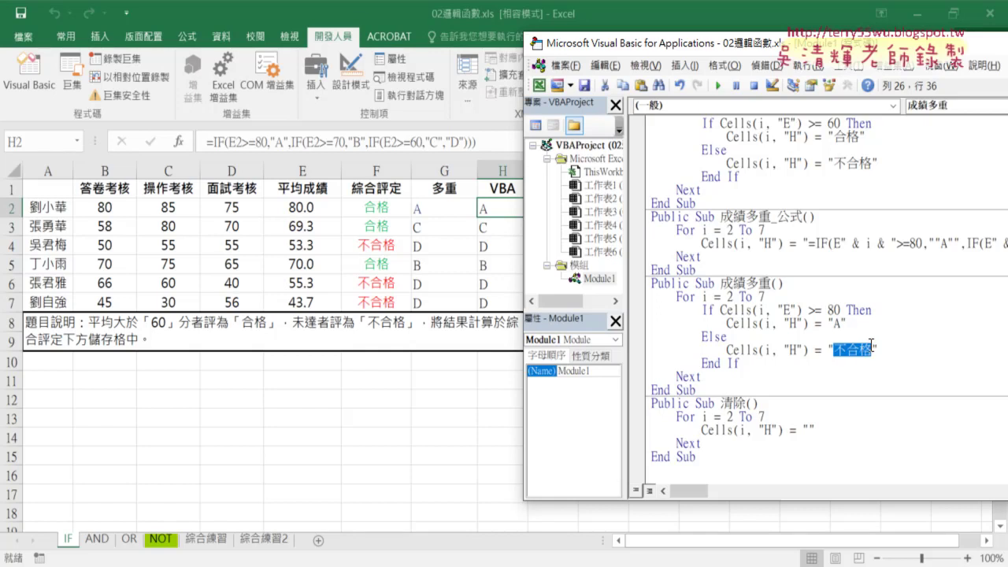
text(D)
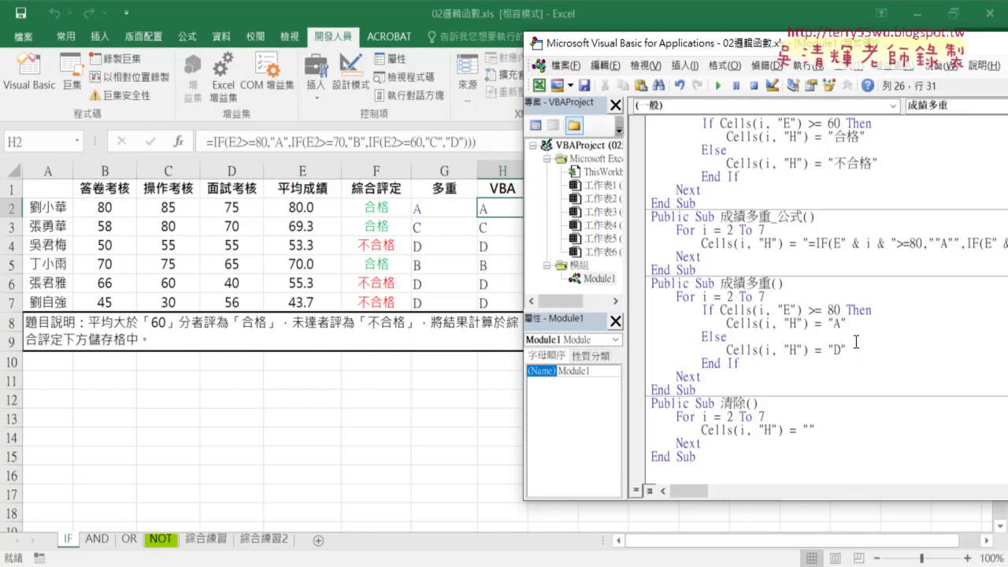
click(858, 321)
key(Return)
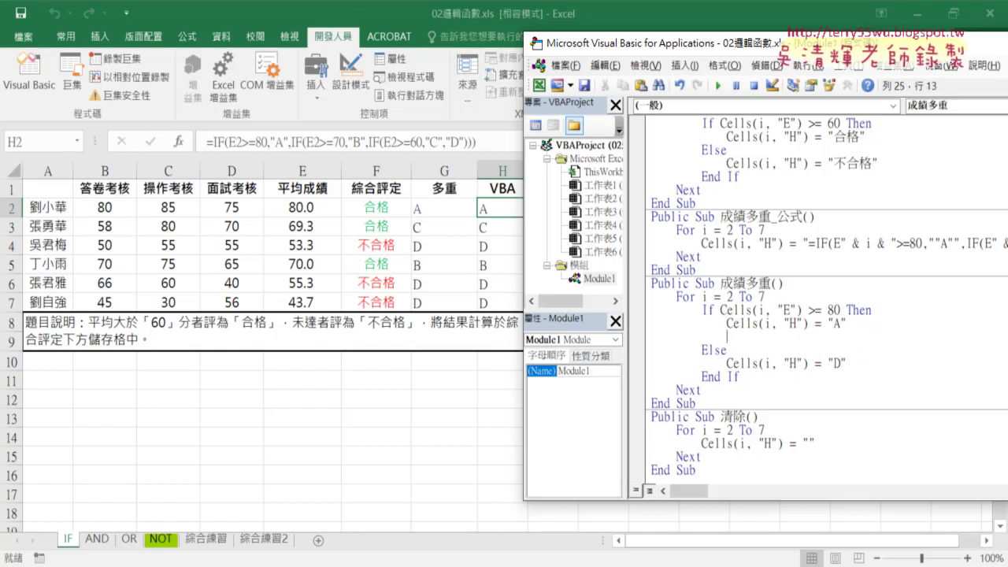
drag(848, 323, 642, 311)
key(ctrl+c)
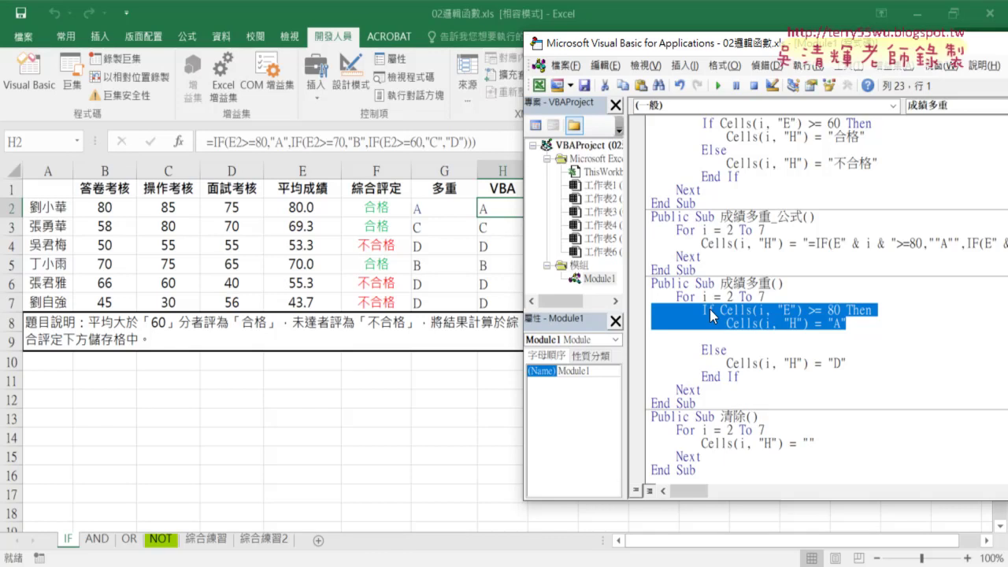
Step: Duplicate the If/A lines onto the blank line with threshold 70 assigning B, then select the If block
right_click(711, 315)
click(748, 71)
click(659, 333)
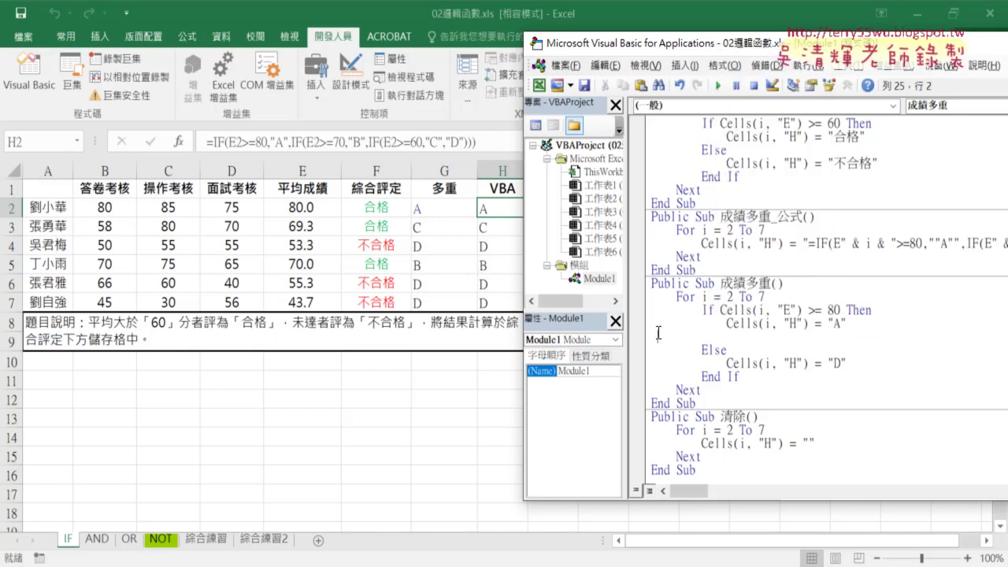
key(shift+Home)
key(ctrl+v)
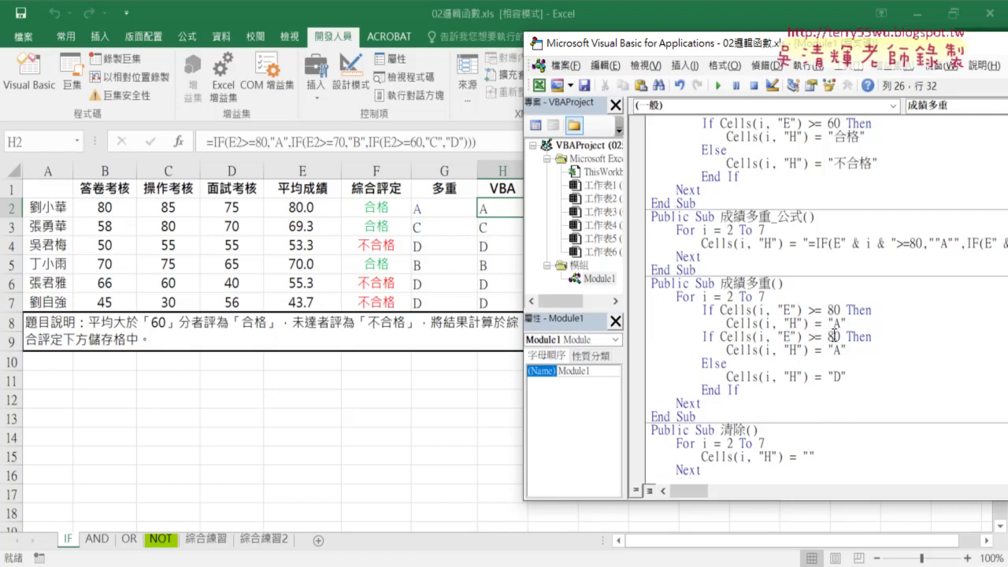
drag(833, 336, 827, 336)
text(7)
double_click(838, 351)
text(B)
double_click(708, 310)
drag(737, 390, 704, 313)
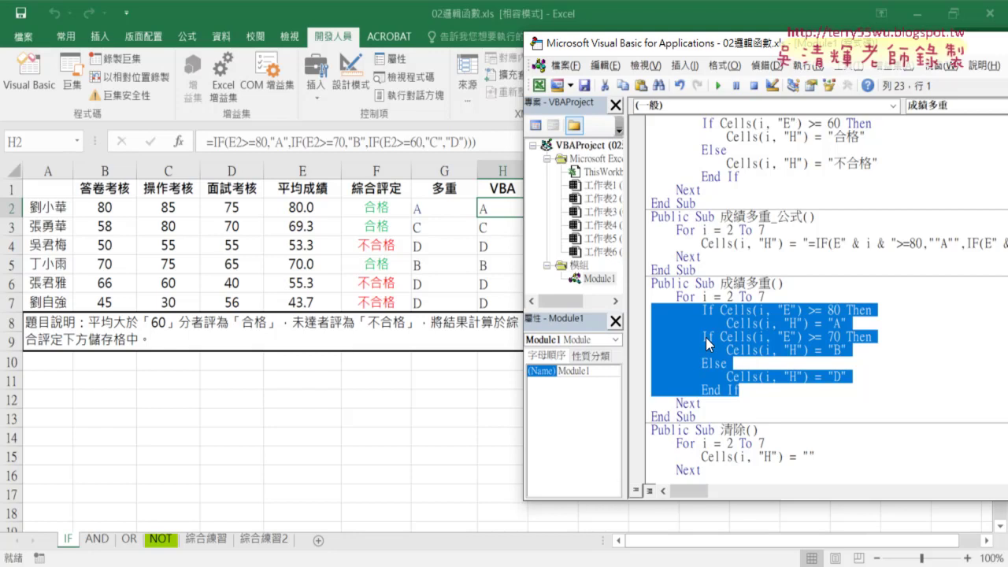
click(708, 310)
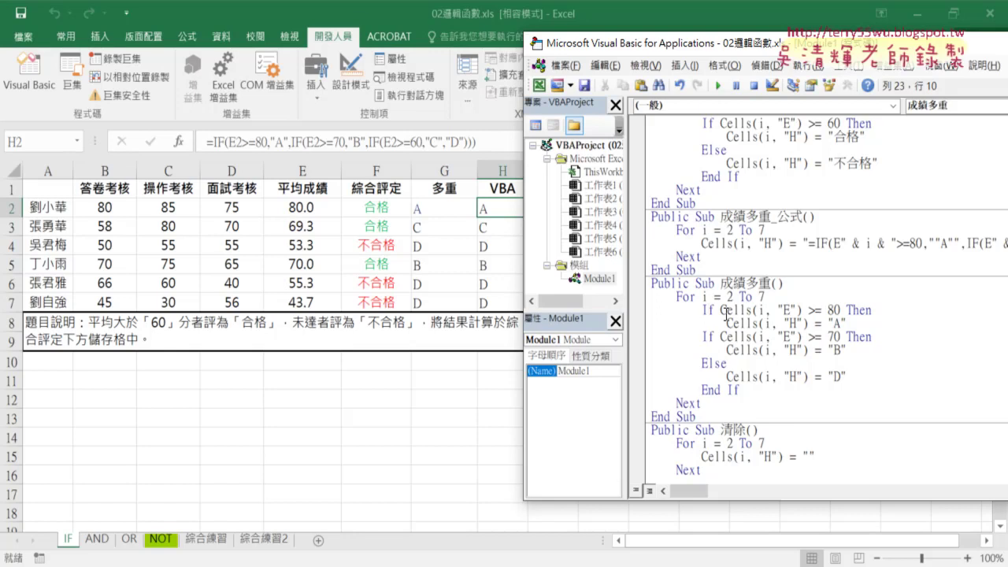
click(727, 363)
drag(728, 363, 701, 363)
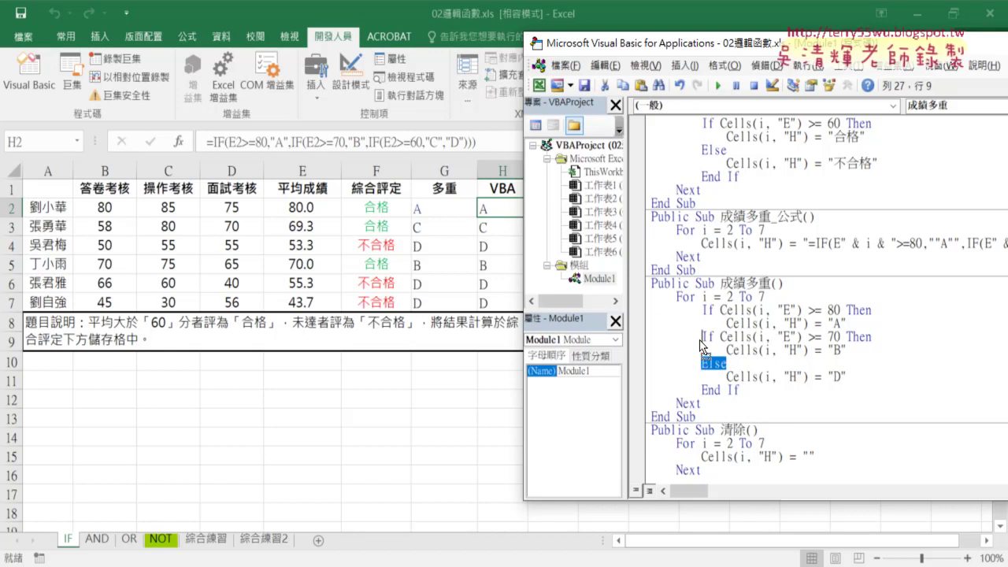
drag(700, 341, 701, 337)
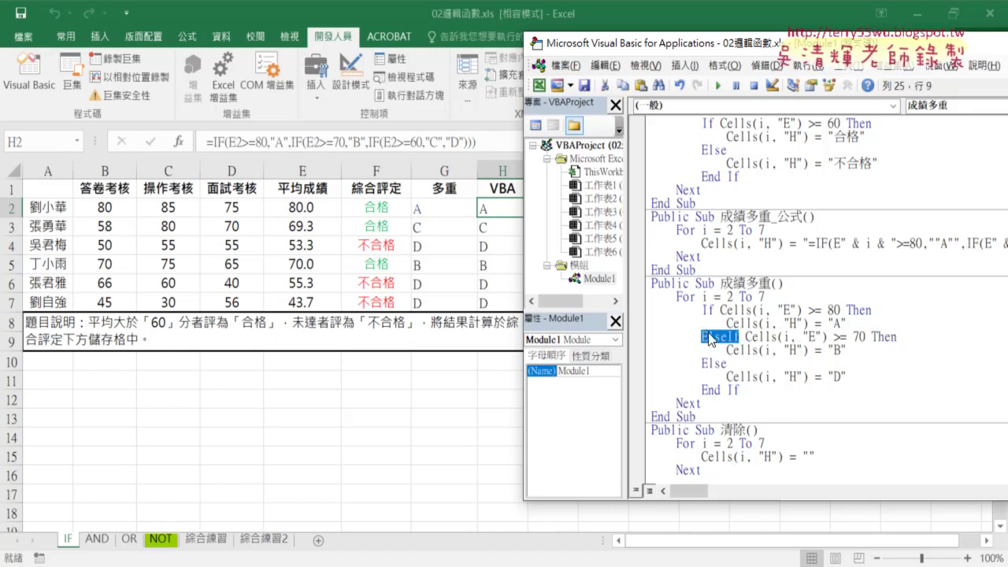
drag(702, 311, 714, 310)
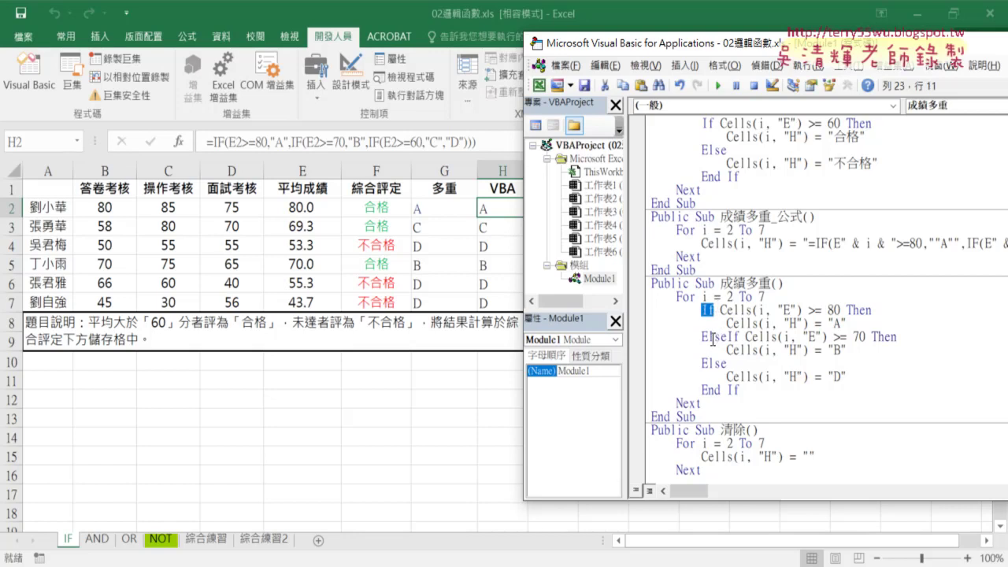
drag(701, 337, 738, 337)
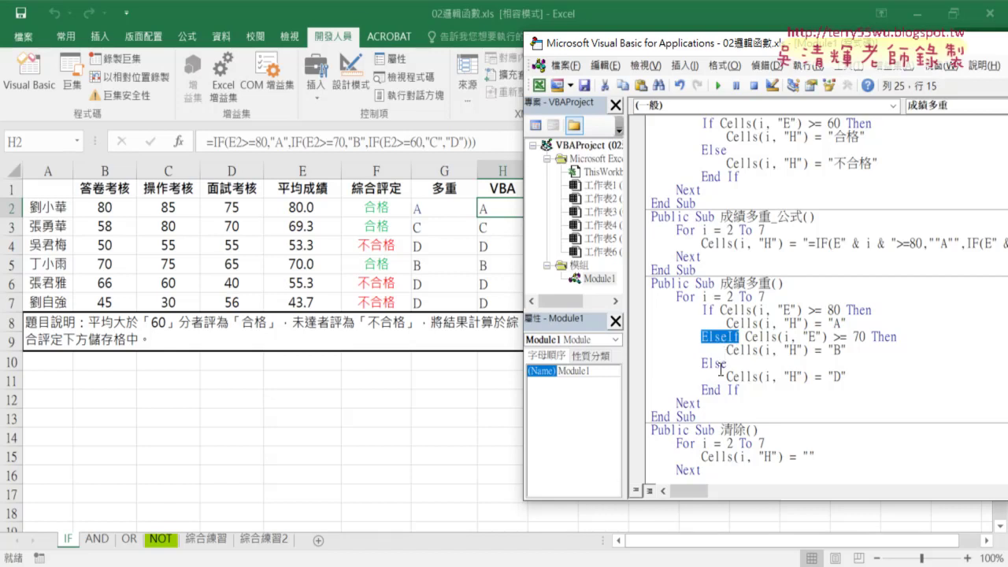
drag(726, 364, 713, 364)
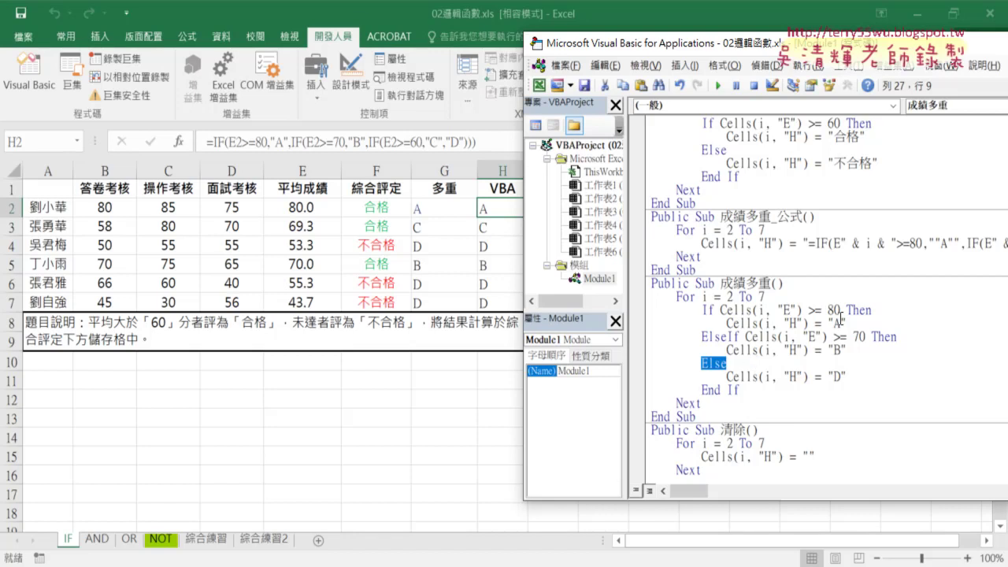
drag(866, 350, 590, 336)
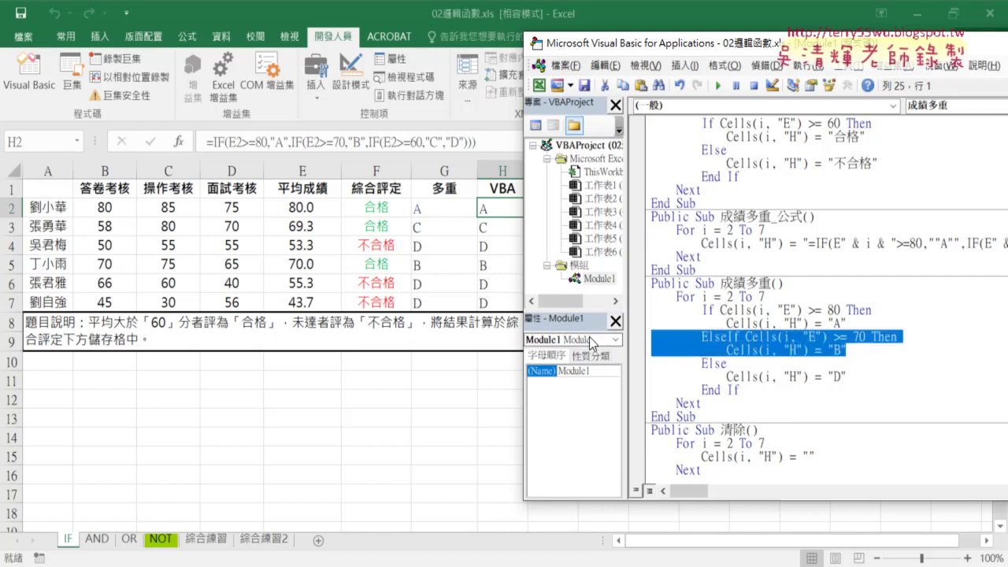
Step: Paste a copy of the ElseIf "B" branch below it, changing 70 to 60 and "B" to "C"
click(857, 347)
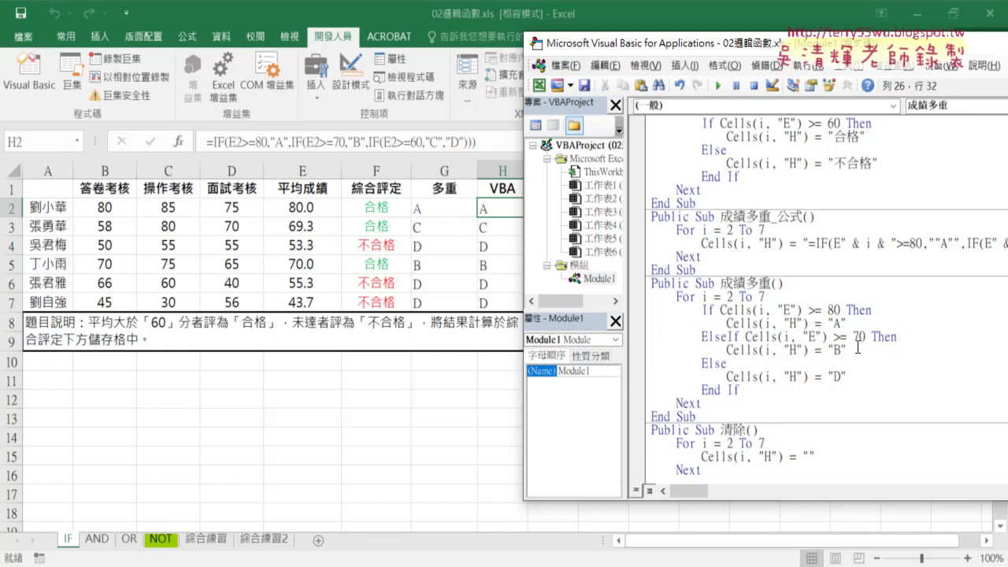
key(Return)
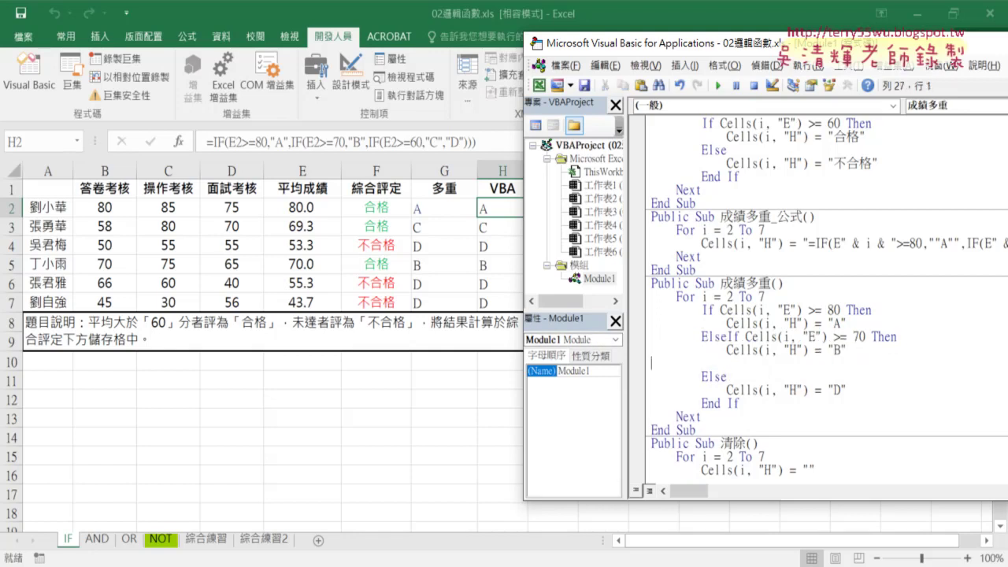
text(ElseIf Cells(i, "E") >= 70 Then             Cells(i, "H") = "B")
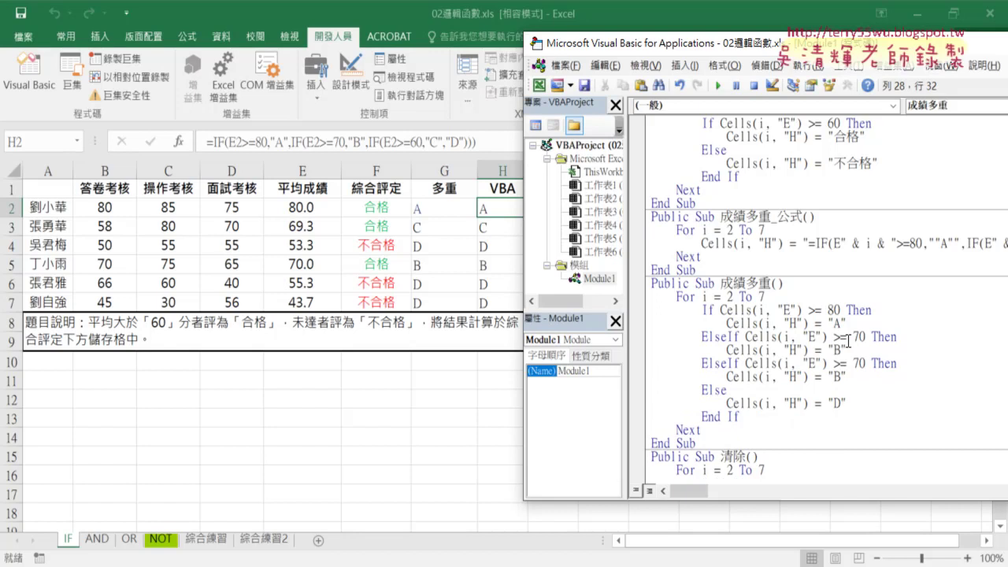
click(715, 340)
click(715, 366)
click(856, 363)
key(BackSpace)
text(6)
double_click(839, 377)
text(C)
drag(847, 377, 631, 339)
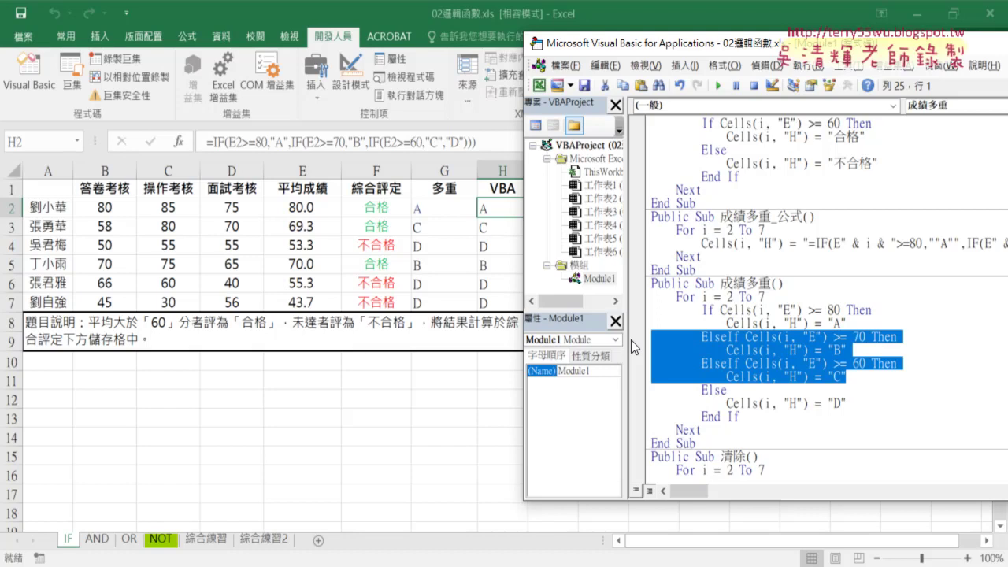
Step: Run the 清除 macro to empty column H
click(731, 471)
click(725, 66)
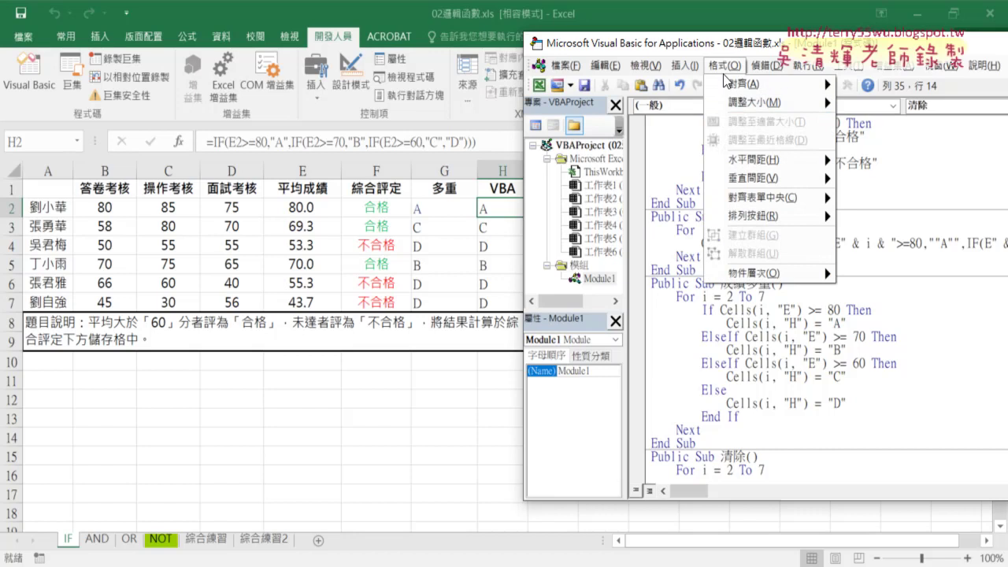
click(724, 49)
click(718, 85)
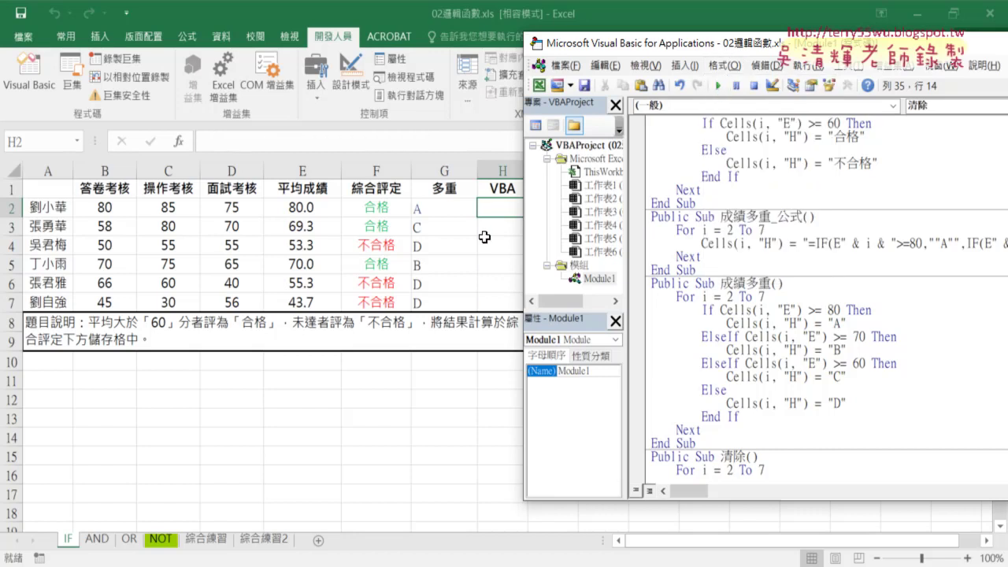
click(770, 350)
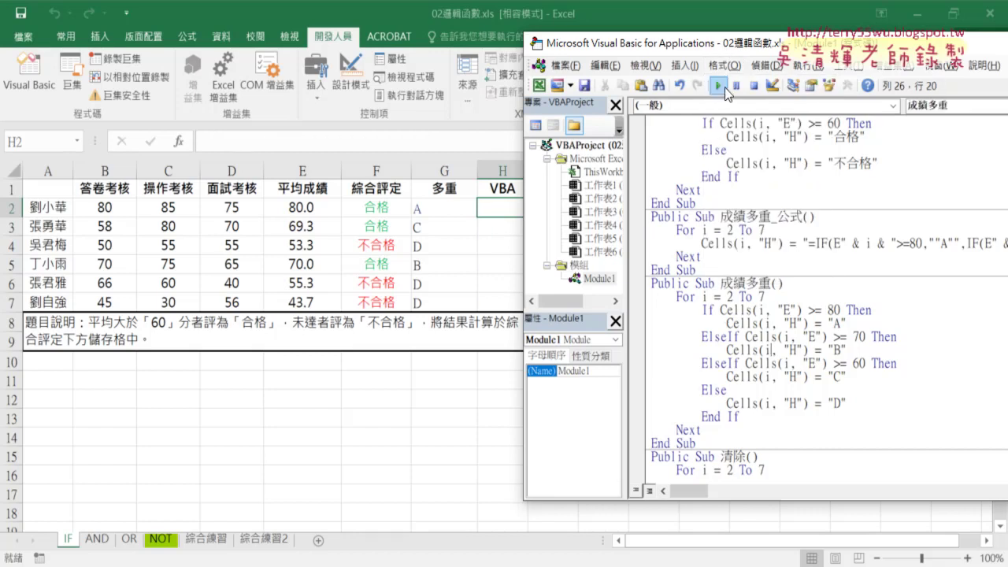
Step: Run 成績多重 to regrade column H, then return to the worksheet
click(739, 325)
click(718, 85)
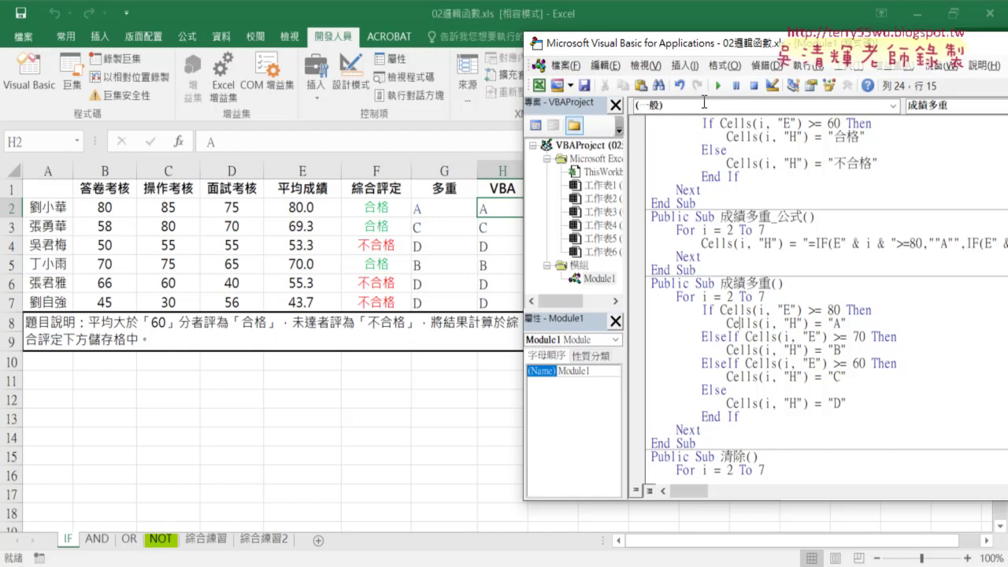
click(482, 207)
Step: Check the grades A, C, D, B, D, D in cells H2 to H7
click(484, 226)
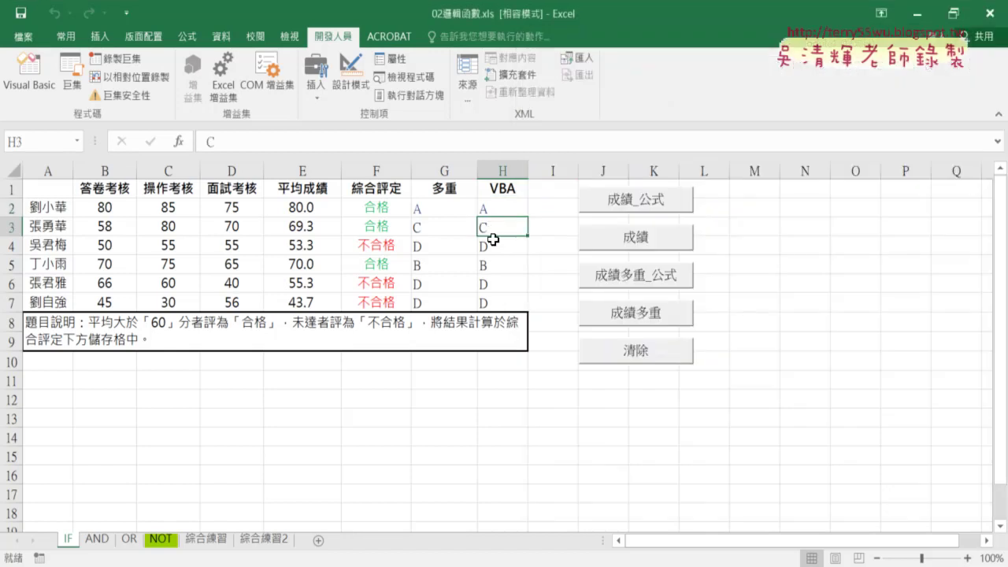
click(486, 245)
click(488, 264)
click(494, 276)
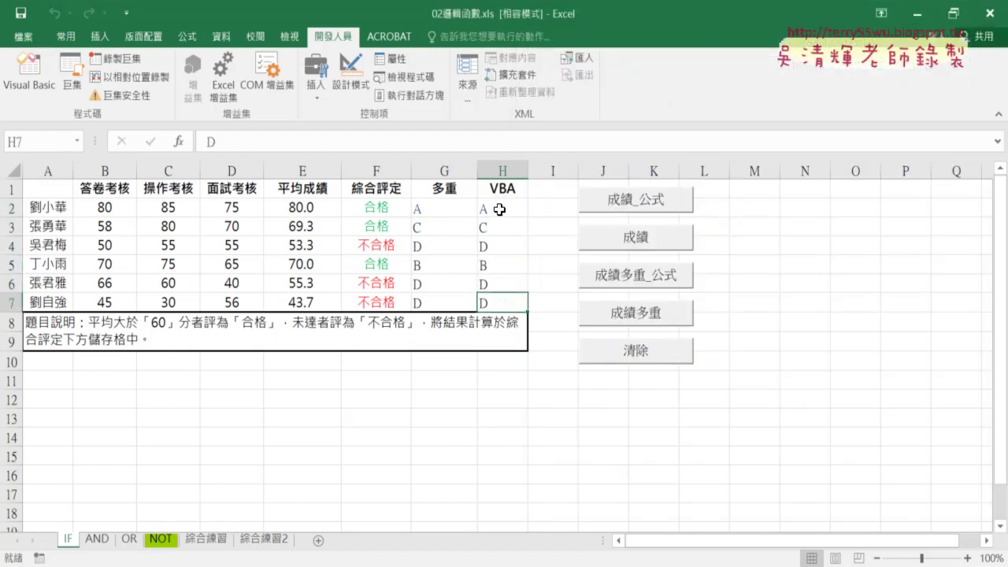
drag(500, 210, 501, 305)
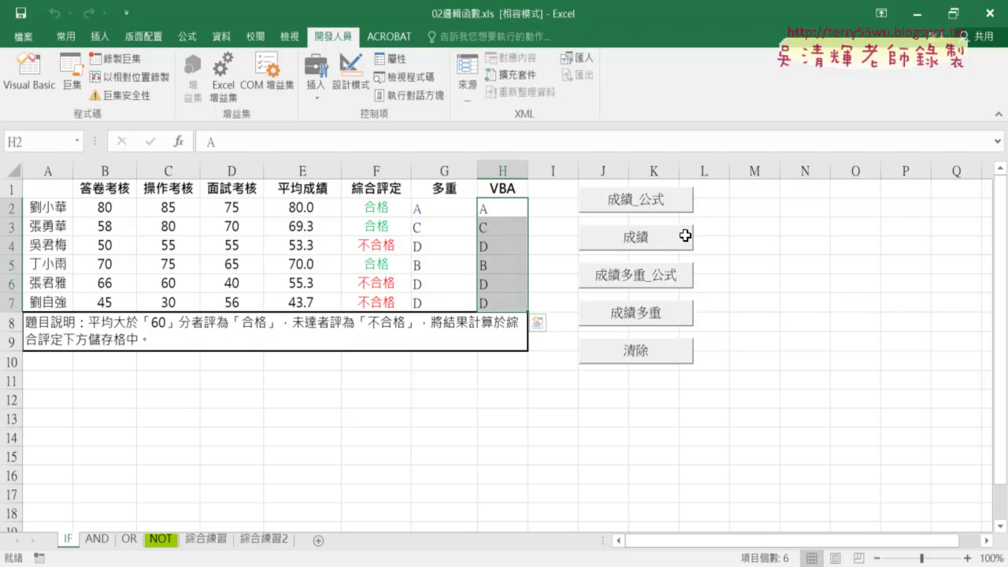
click(770, 418)
Step: Retest the 清除, 成績多重_公式 and 成績多重 sheet buttons, then bring back the VBA editor
click(652, 360)
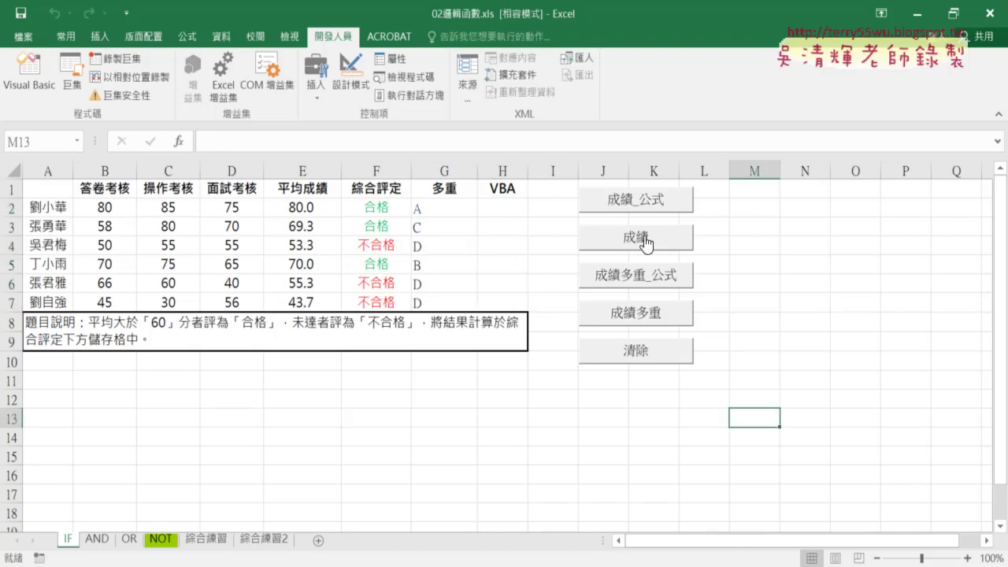
click(643, 276)
click(644, 319)
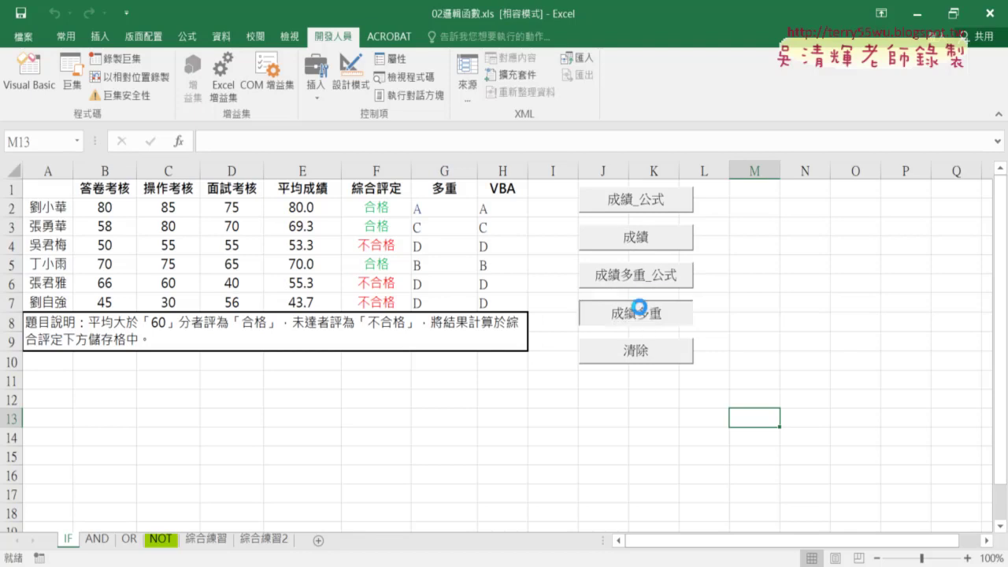
click(644, 353)
click(645, 283)
click(507, 207)
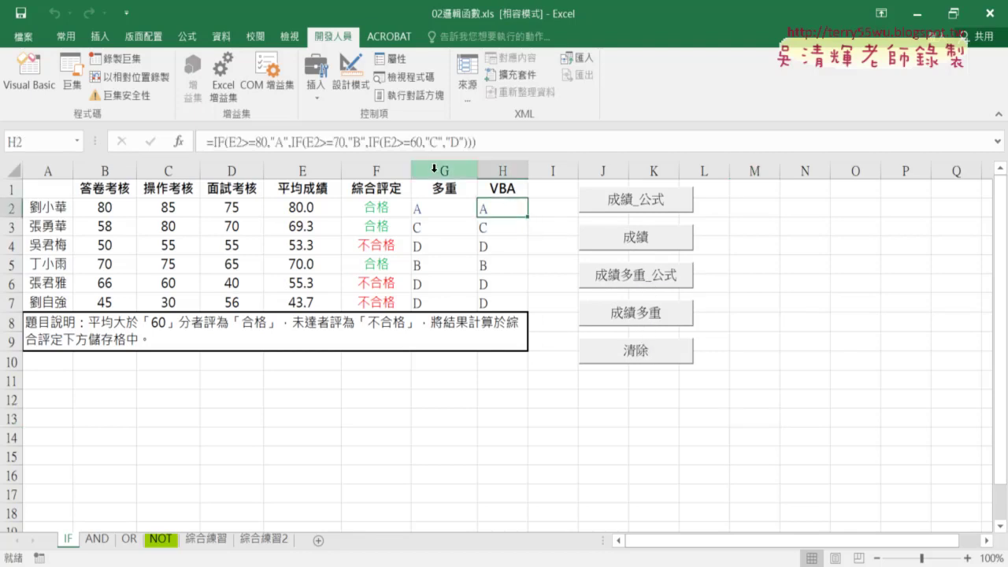
click(638, 313)
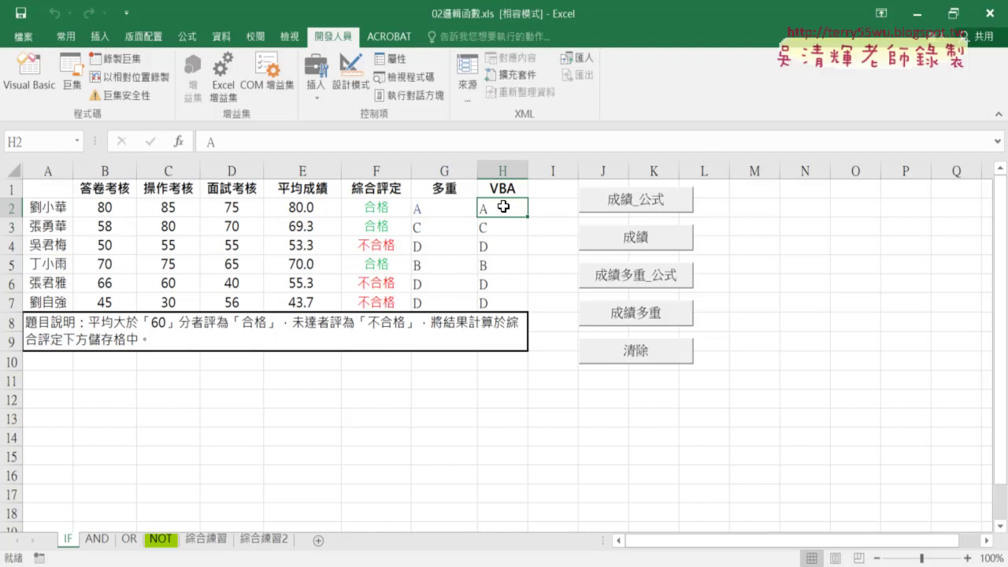
click(322, 518)
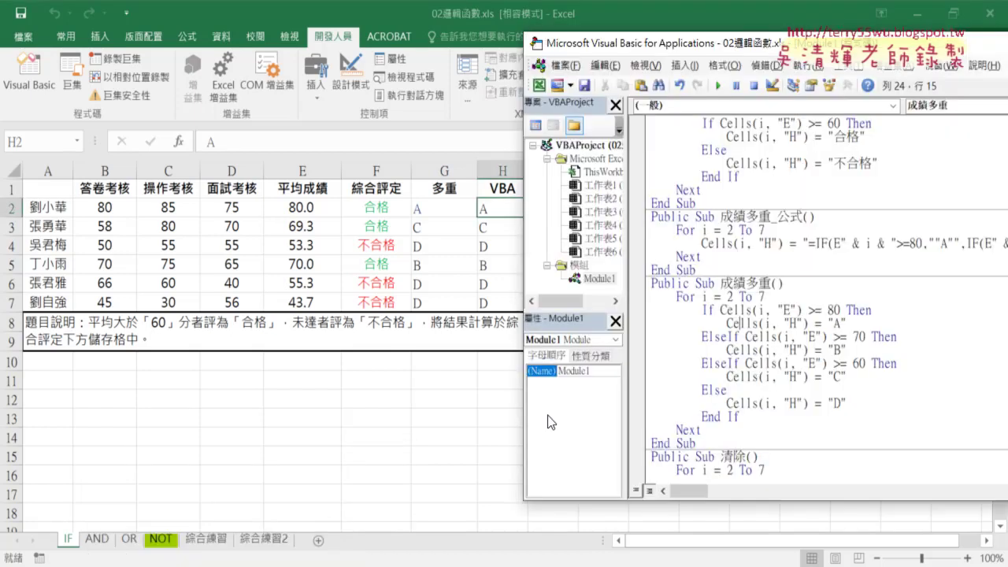
drag(751, 43, 492, 39)
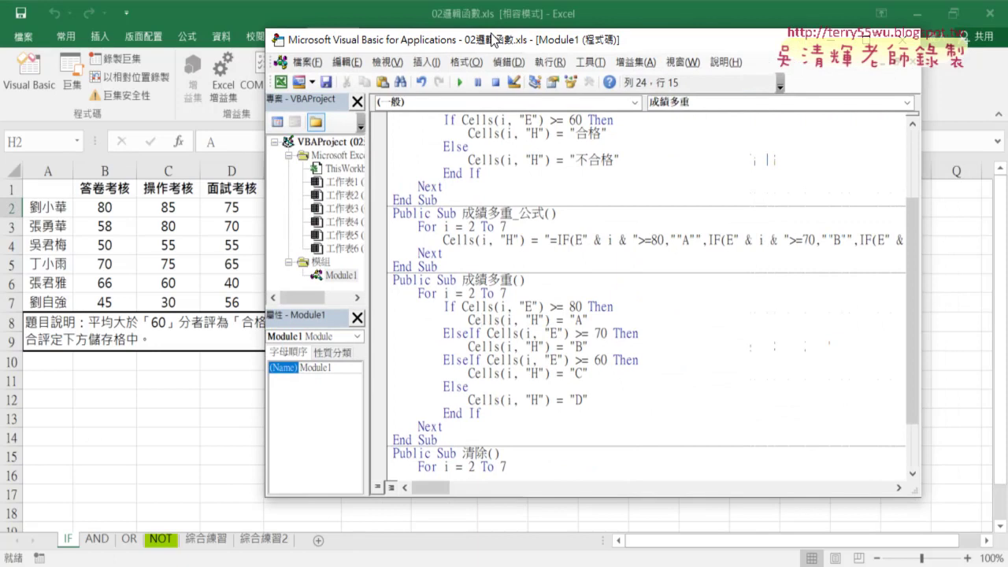